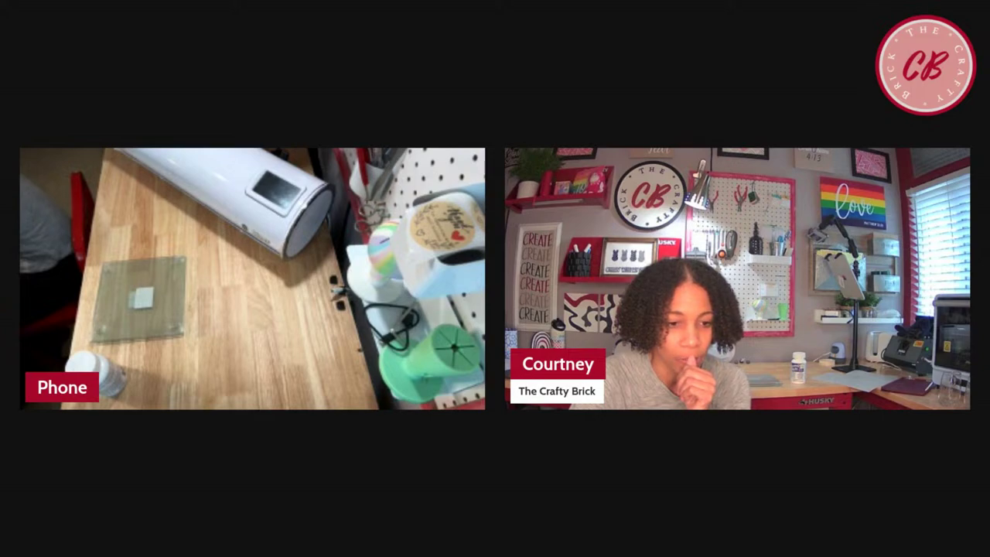
# - Switch to Leonardo Design Studio and start a new blank document
pyautogui.hotkey('ctrl', 'Up')
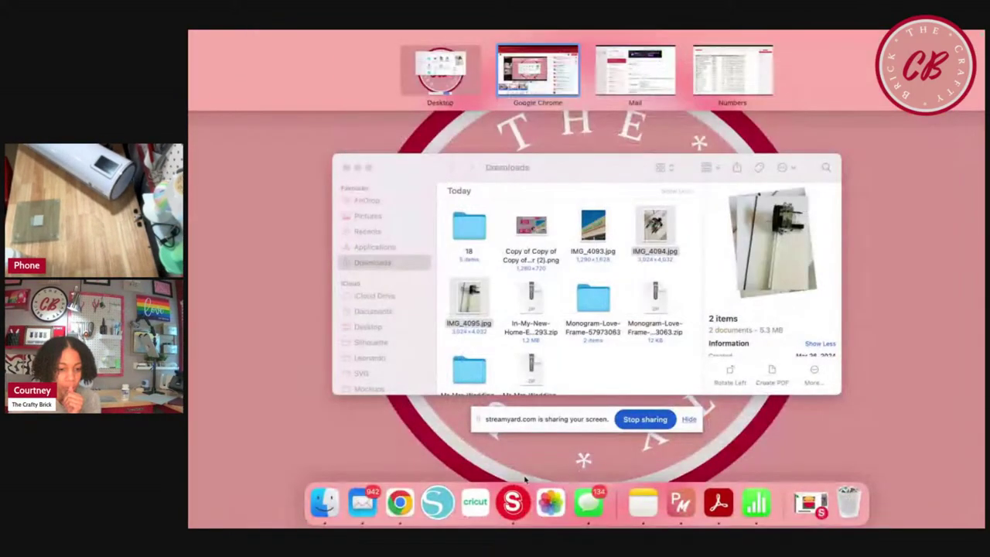
pyautogui.click(512, 501)
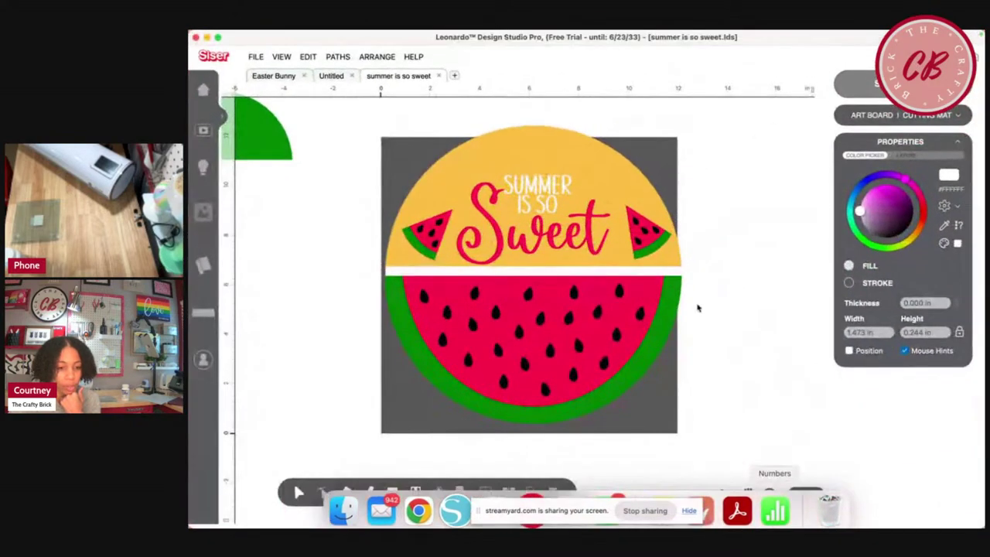
pyautogui.click(333, 76)
pyautogui.click(454, 76)
# - Import mrmrs7.svg from the Mr-Mrs wedding monogram folder in Downloads as Editable Artwork
pyautogui.click(256, 57)
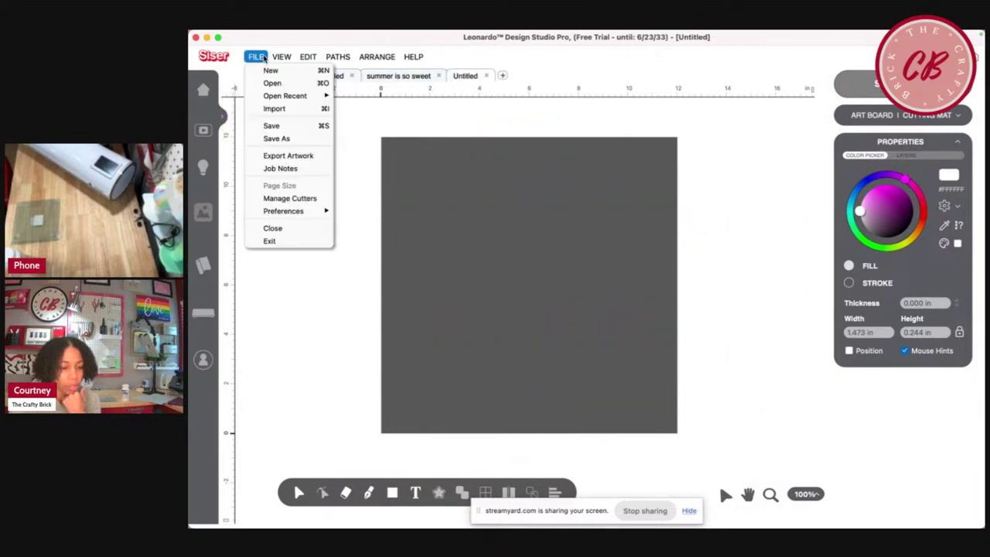
pyautogui.click(276, 109)
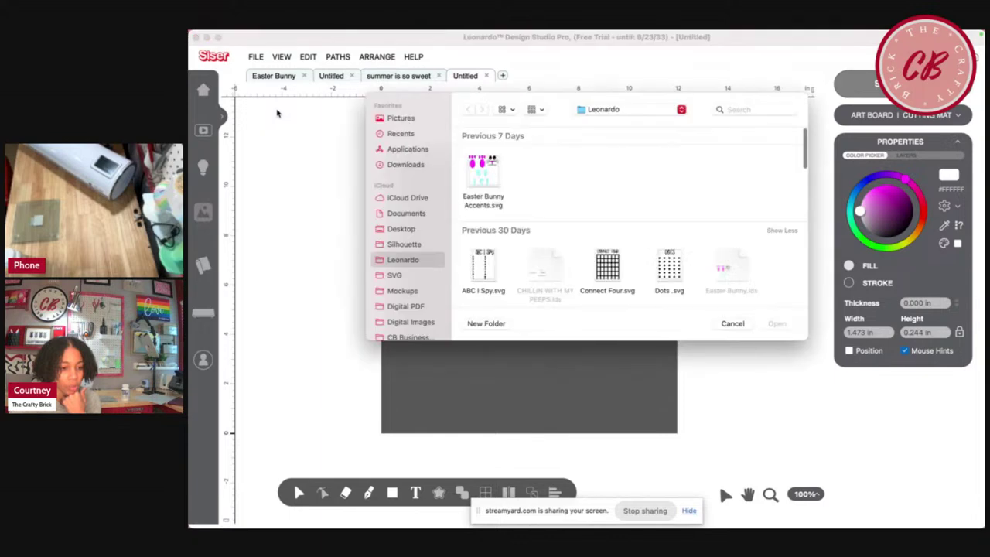
pyautogui.click(417, 165)
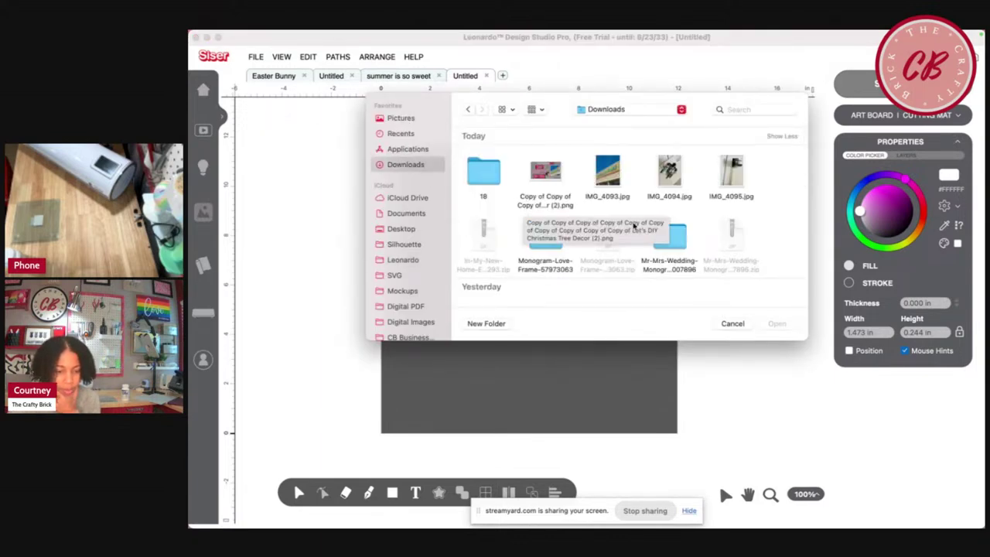
pyautogui.doubleClick(674, 241)
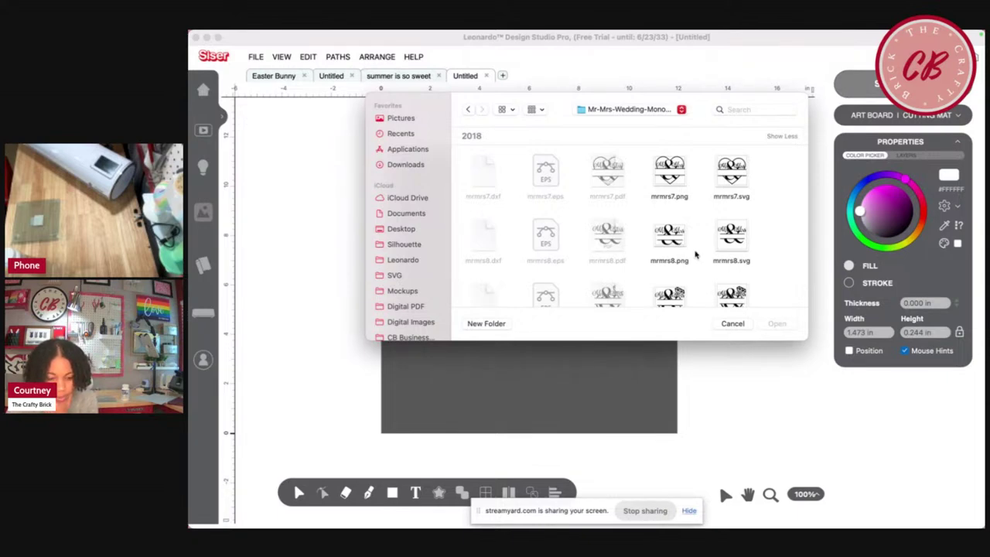
pyautogui.scroll(-2, 695, 254)
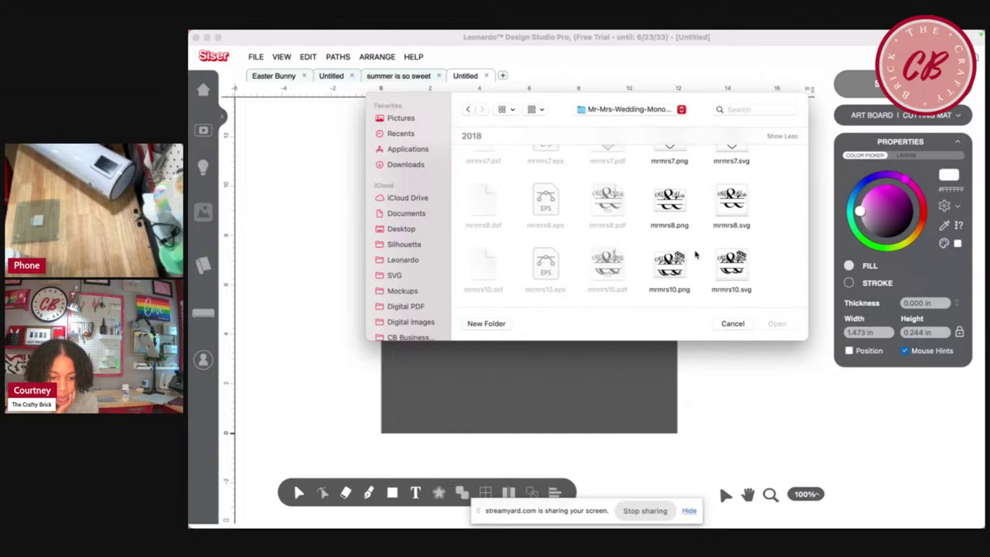
pyautogui.scroll(2, 684, 272)
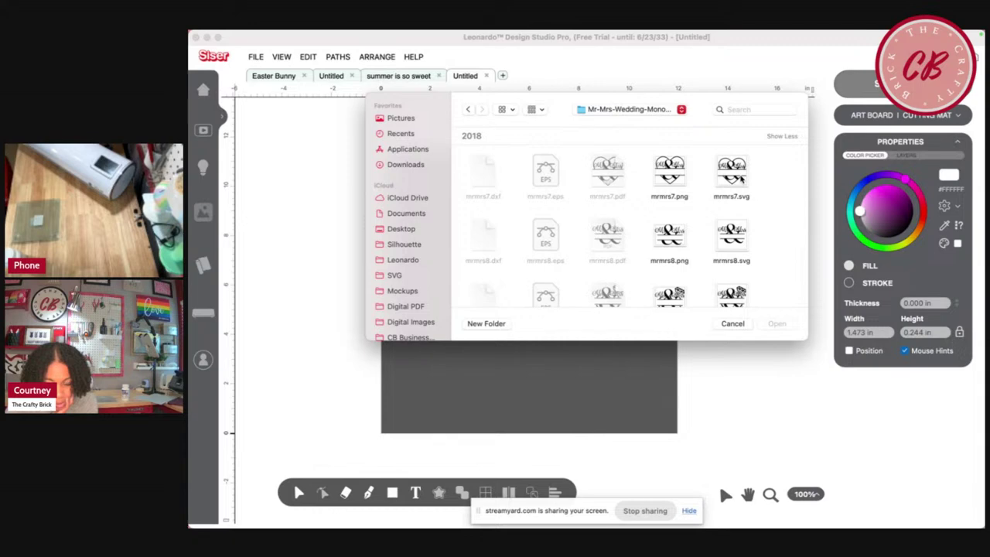
pyautogui.doubleClick(741, 178)
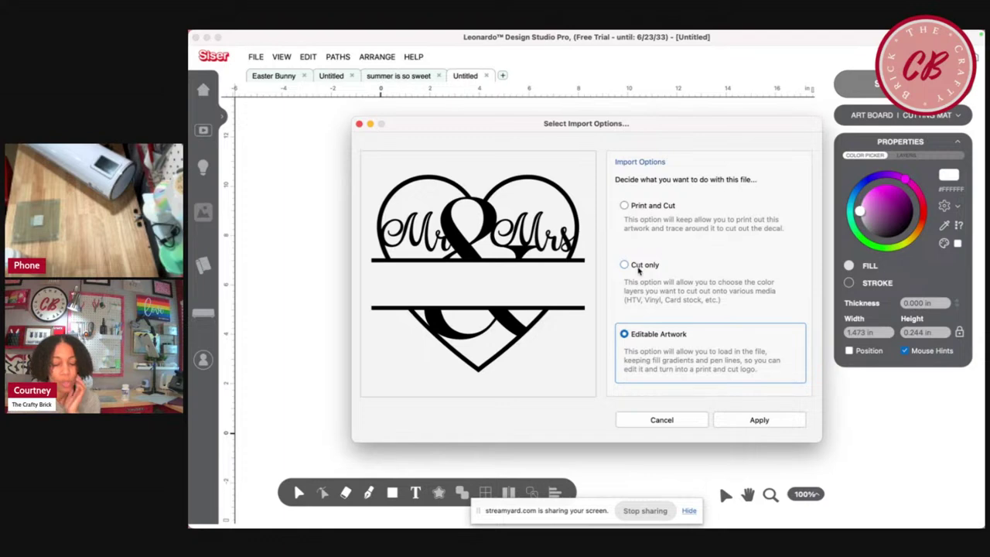
pyautogui.click(738, 426)
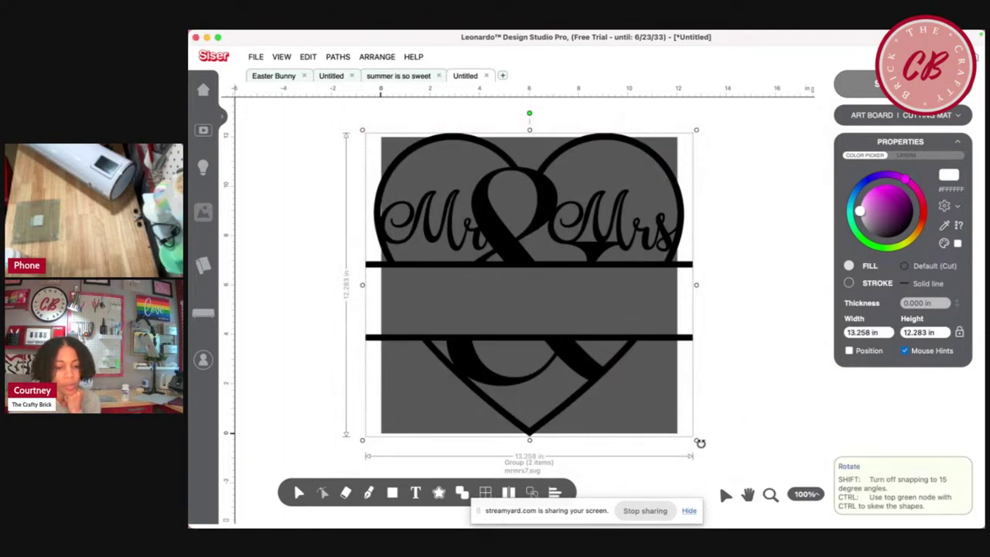
# - Scale the Mr & Mrs heart down proportionally to about 6.02 by 5.58 in and position it near the middle of the art board
pyautogui.moveTo(696, 439); pyautogui.dragTo(618, 373)
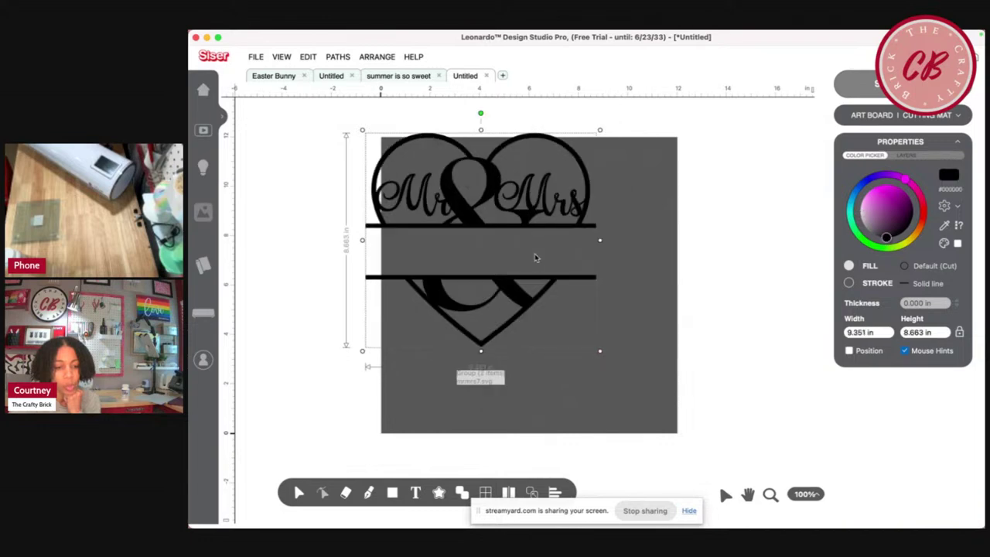
pyautogui.moveTo(551, 263); pyautogui.dragTo(616, 334)
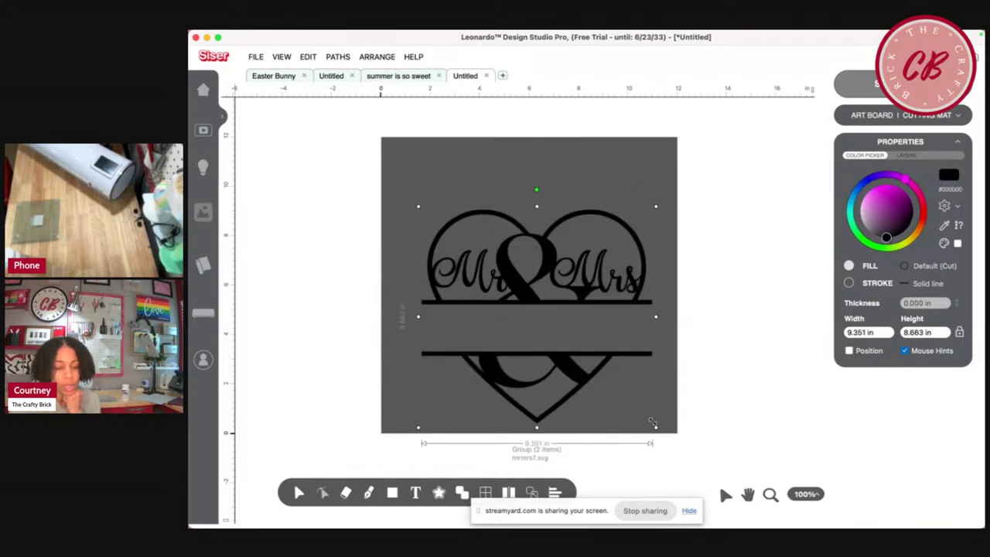
pyautogui.moveTo(652, 424); pyautogui.dragTo(613, 373)
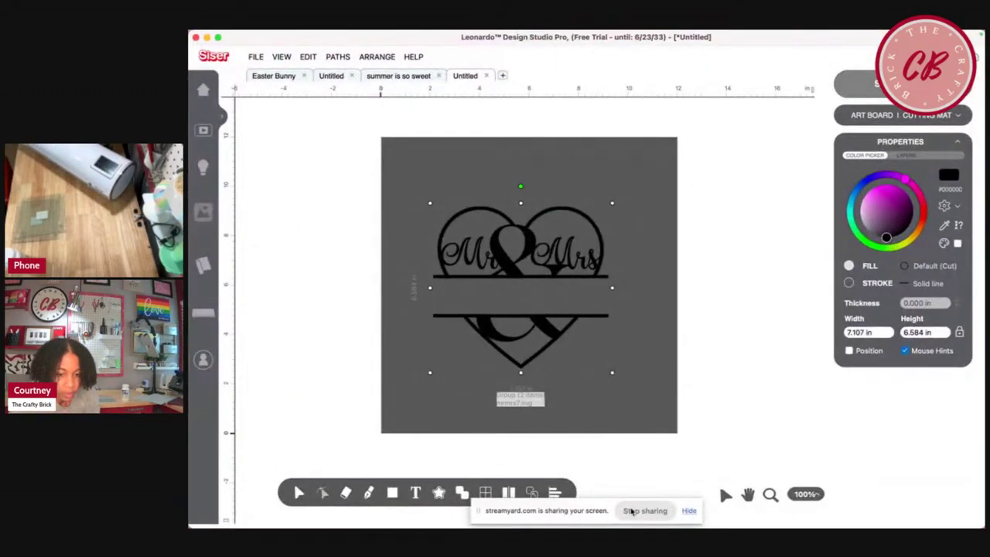
pyautogui.moveTo(612, 372)
pyautogui.mouseDown()
pyautogui.moveTo(627, 384)
pyautogui.moveTo(598, 359)
pyautogui.mouseUp()
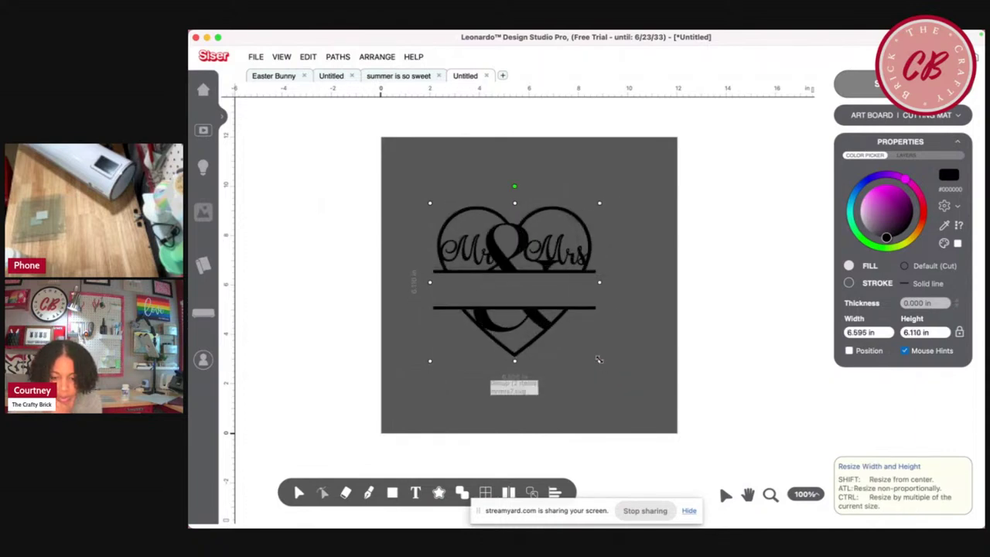
pyautogui.moveTo(578, 273); pyautogui.dragTo(592, 281)
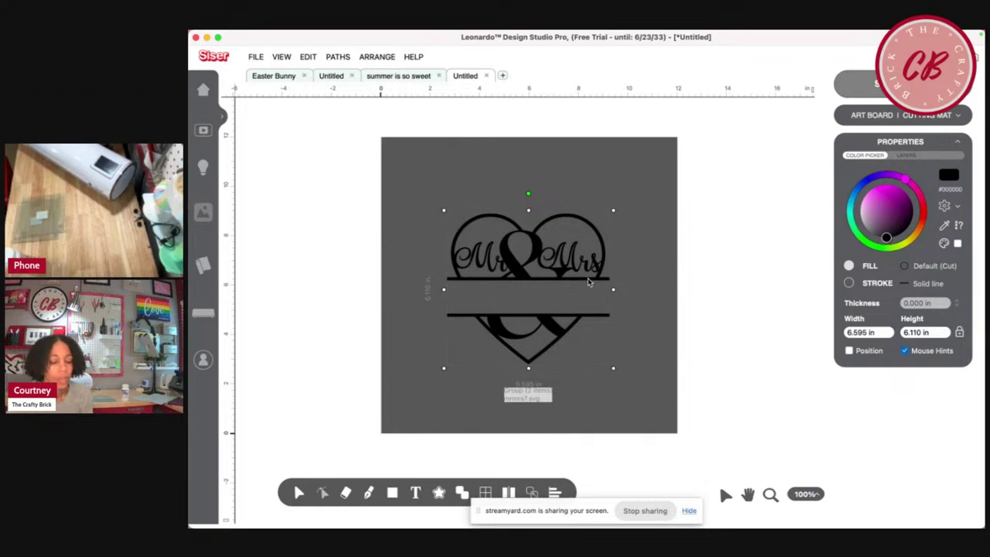
pyautogui.moveTo(613, 368); pyautogui.dragTo(593, 350)
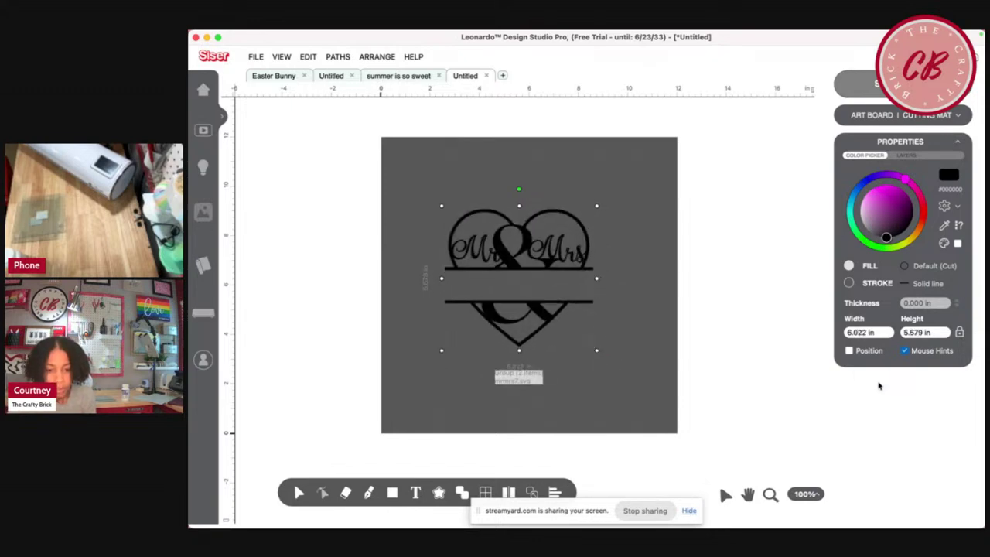
# - Set the heart design's width to 6 in and nudge it closer to the center of the art board
pyautogui.click(874, 332)
pyautogui.write('6')
pyautogui.press('Return')
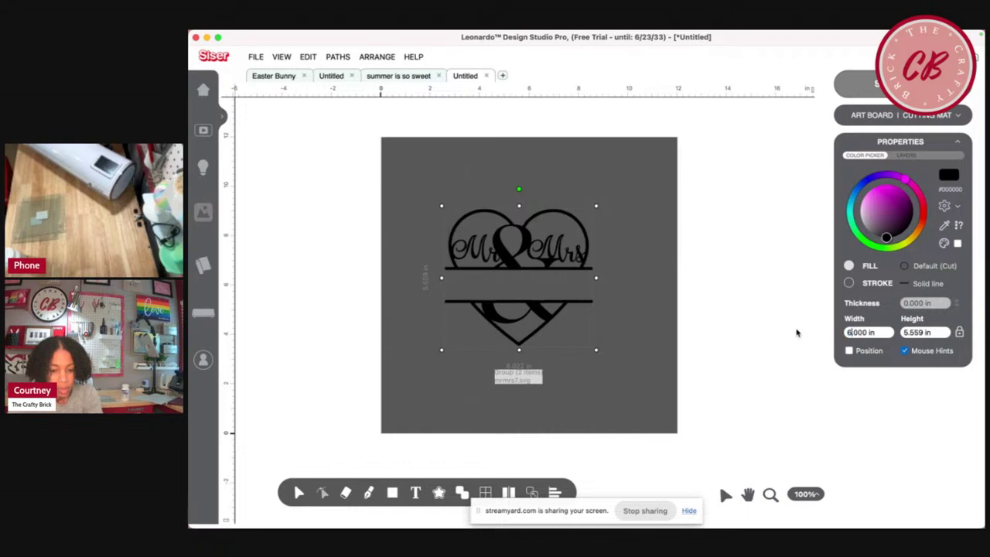
pyautogui.moveTo(585, 249); pyautogui.dragTo(589, 252)
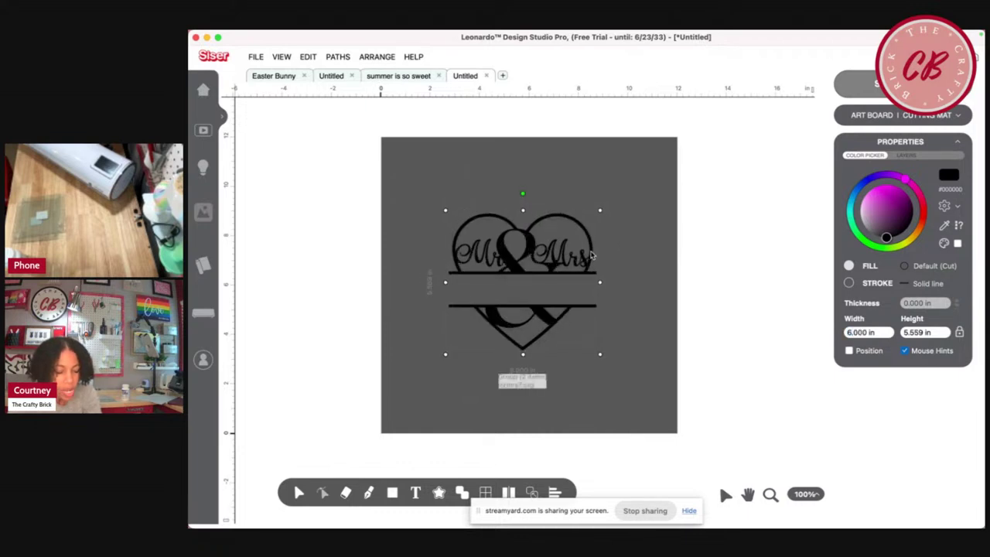
# - Start a new text object and enter the couple's surname in capital letters
pyautogui.click(414, 497)
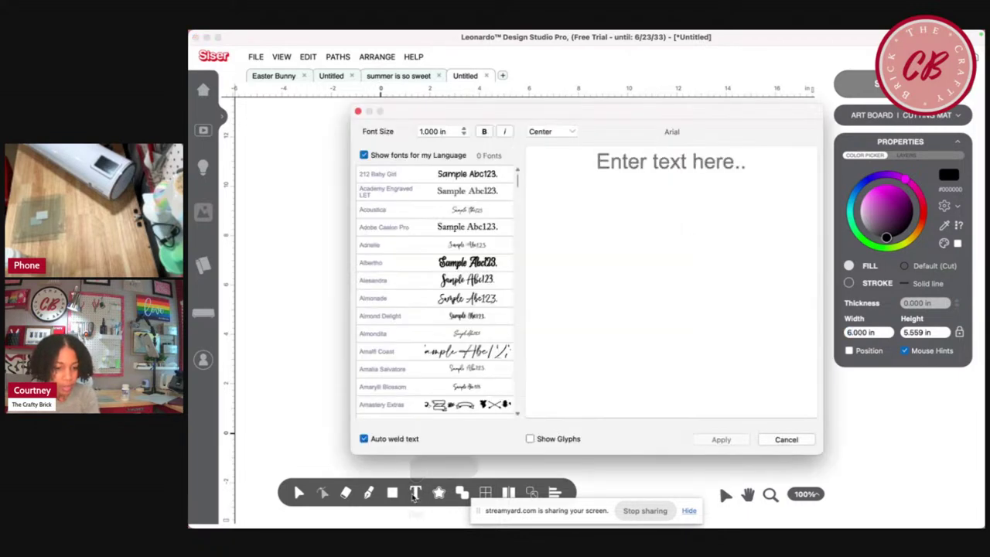
pyautogui.click(684, 167)
pyautogui.write('Brick')
pyautogui.press('BackSpace')
pyautogui.press('BackSpace')
pyautogui.press('BackSpace')
pyautogui.press('BackSpace')
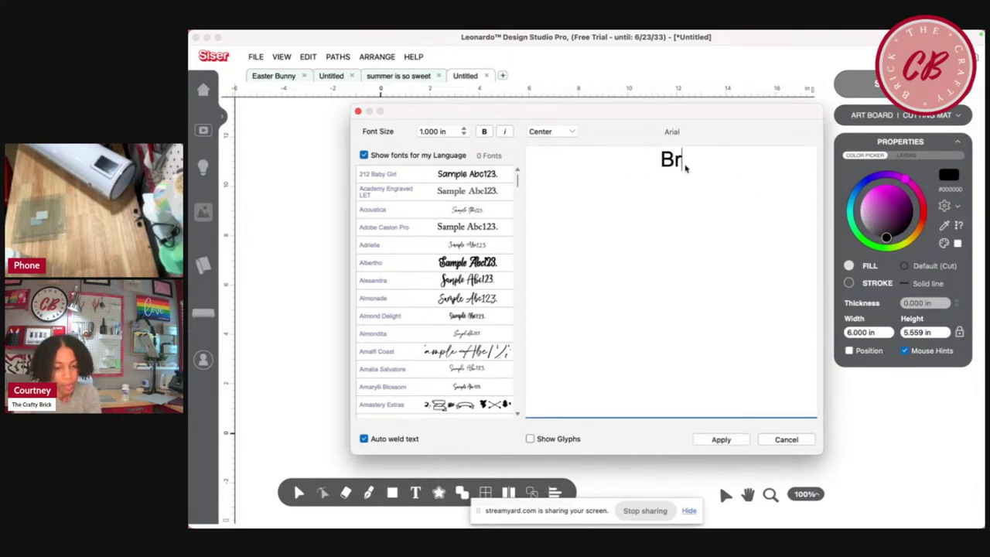
pyautogui.write('RICKNER')
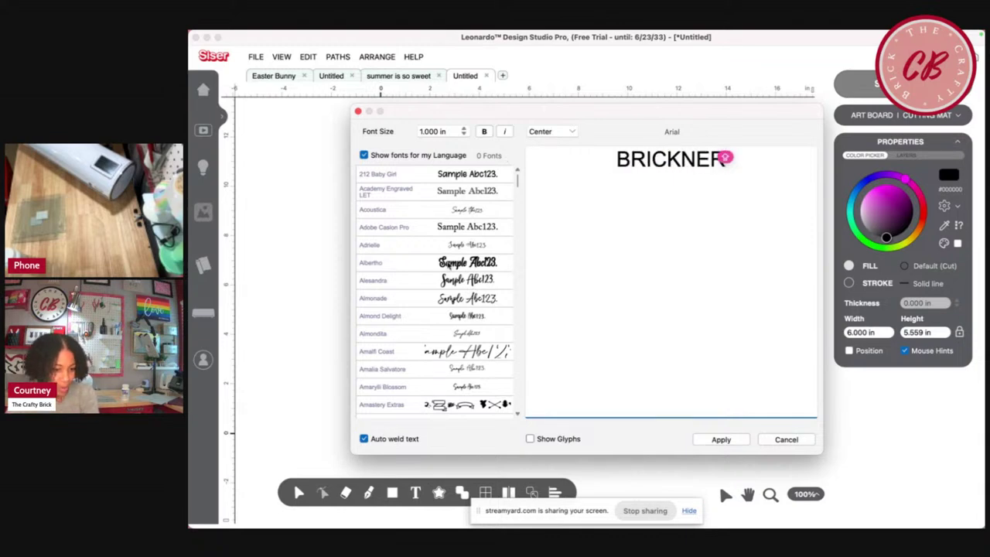
# - Set the surname in Adobe Caslon Pro, add it to the art board and place it between the heart's two horizontal bars
pyautogui.click(465, 234)
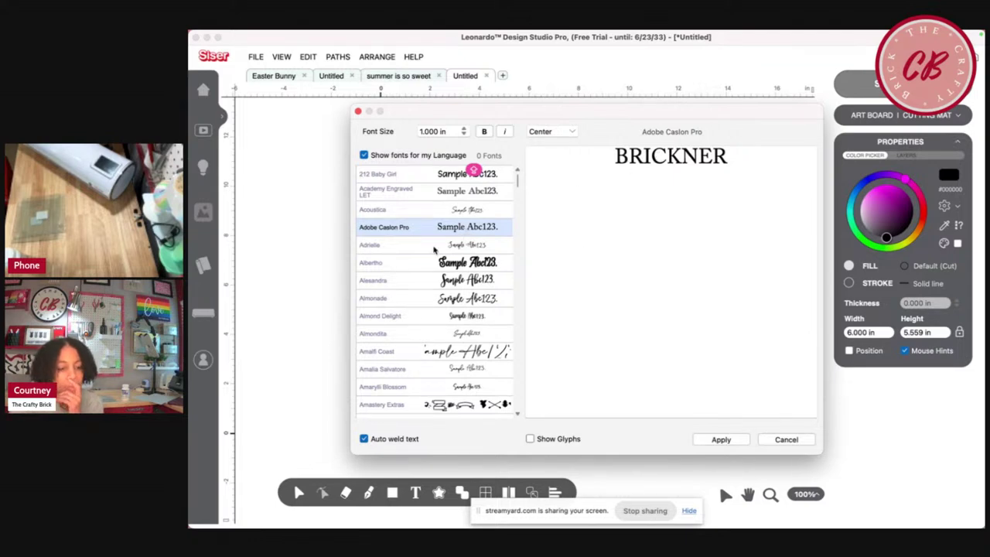
pyautogui.scroll(-5, 428, 274)
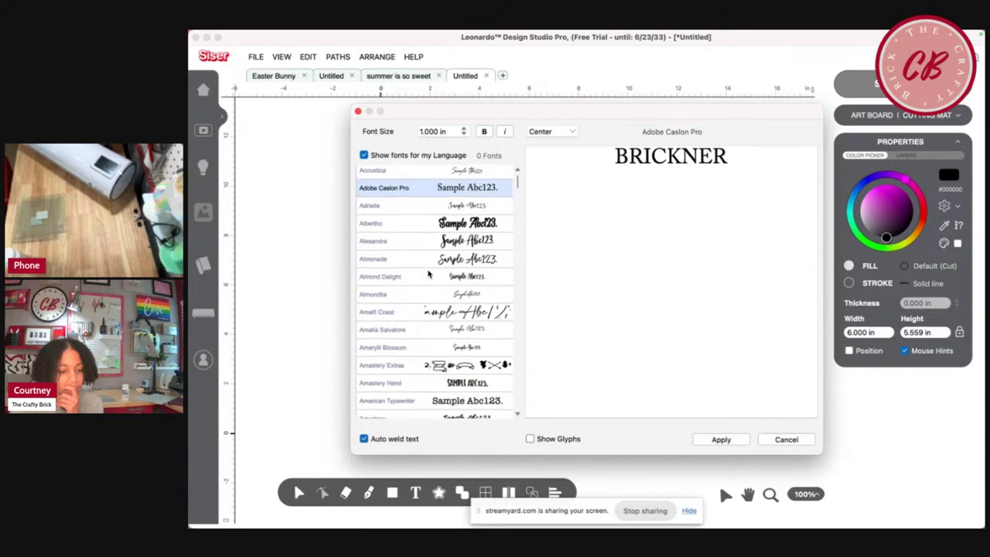
pyautogui.scroll(-1, 427, 364)
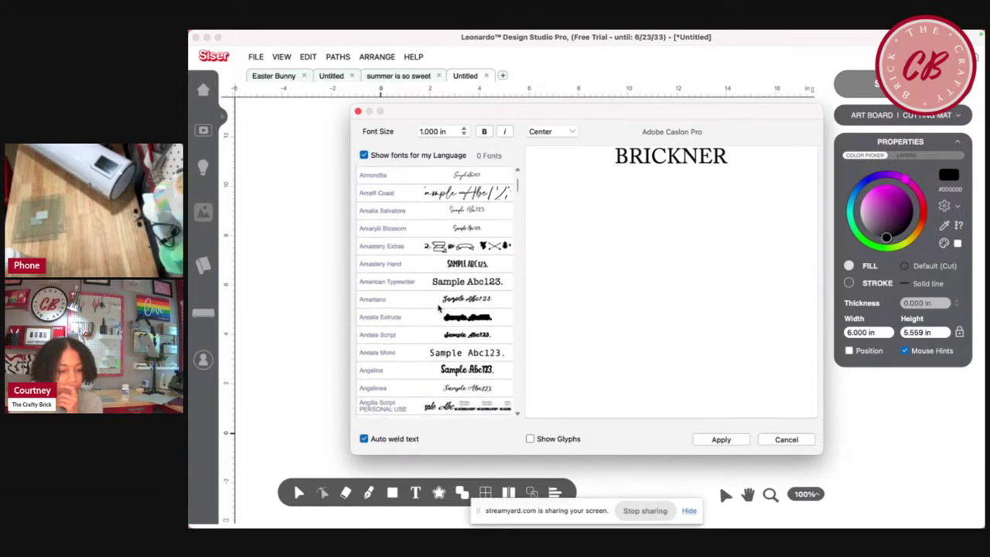
pyautogui.click(439, 282)
pyautogui.scroll(6, 441, 280)
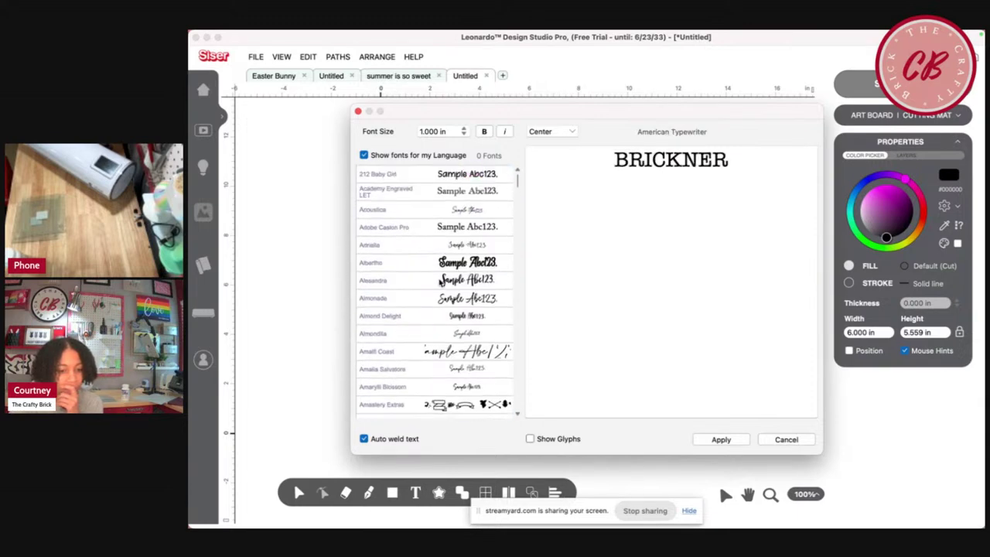
pyautogui.click(420, 231)
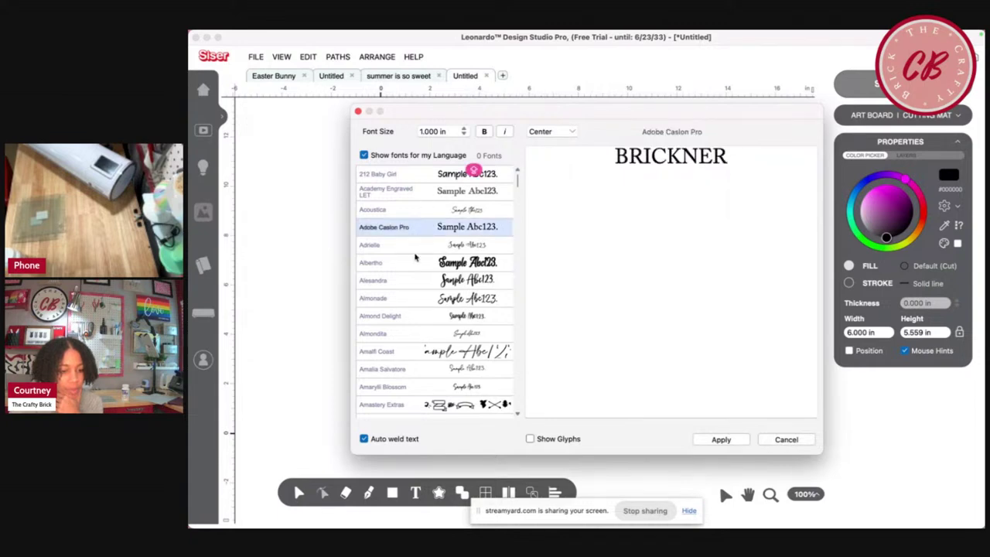
pyautogui.click(727, 439)
pyautogui.moveTo(584, 290)
pyautogui.mouseDown()
pyautogui.moveTo(609, 308)
pyautogui.moveTo(582, 298)
pyautogui.mouseUp()
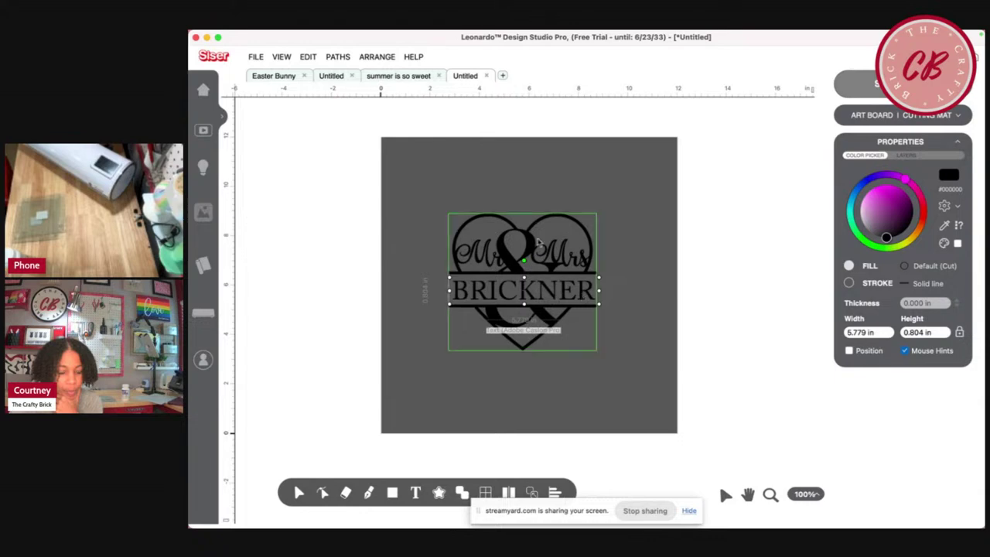
# - Center the surname and the heart design horizontally on each other
pyautogui.moveTo(447, 190); pyautogui.dragTo(625, 378)
pyautogui.click(556, 493)
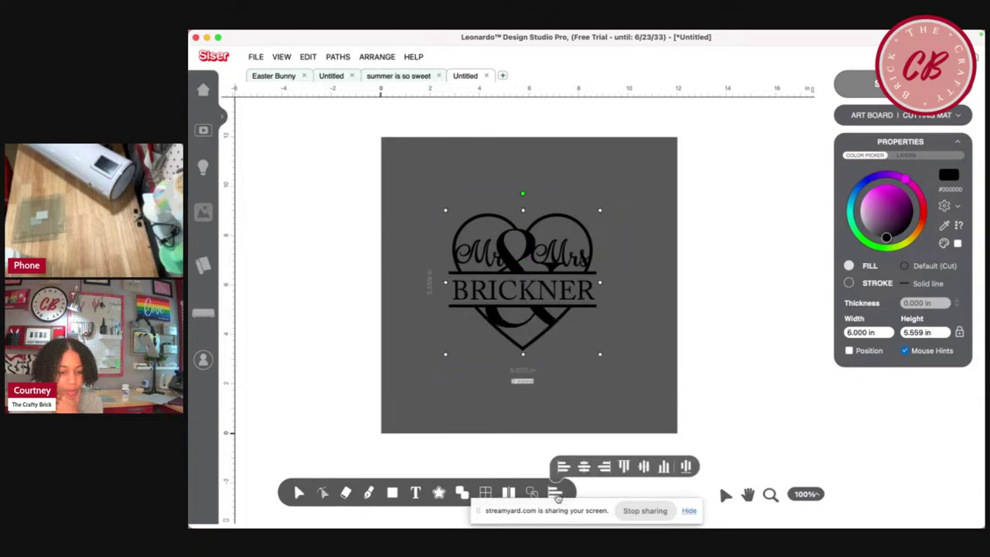
pyautogui.click(585, 474)
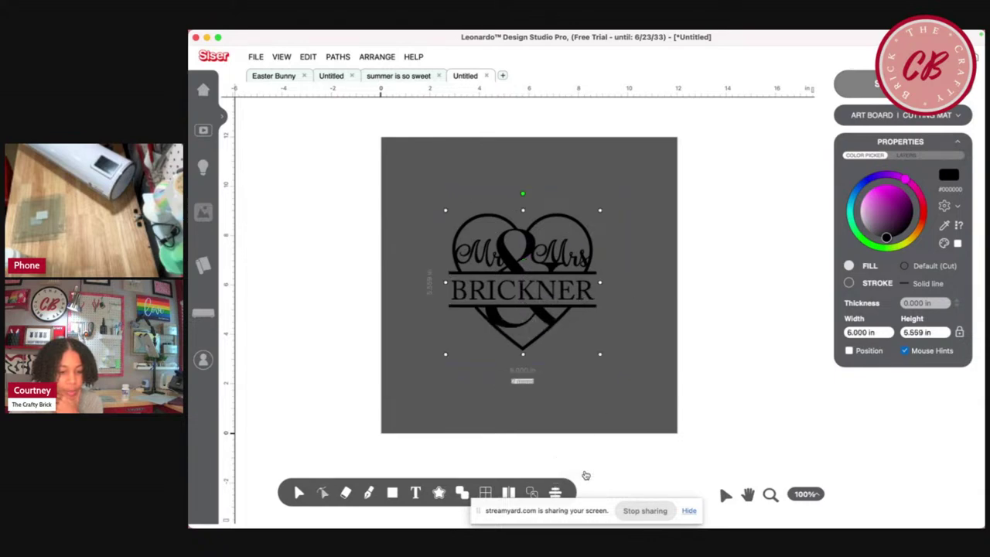
pyautogui.click(556, 493)
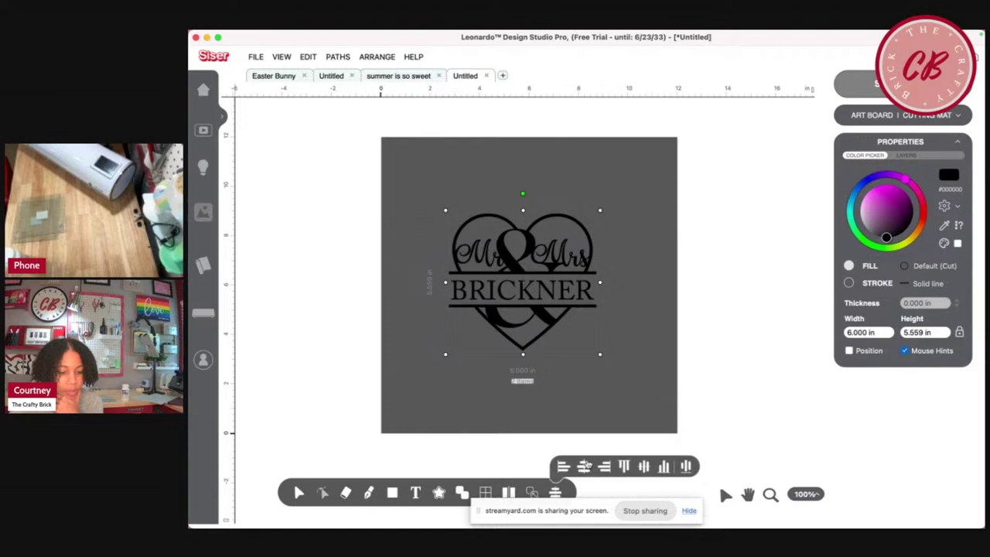
pyautogui.click(584, 466)
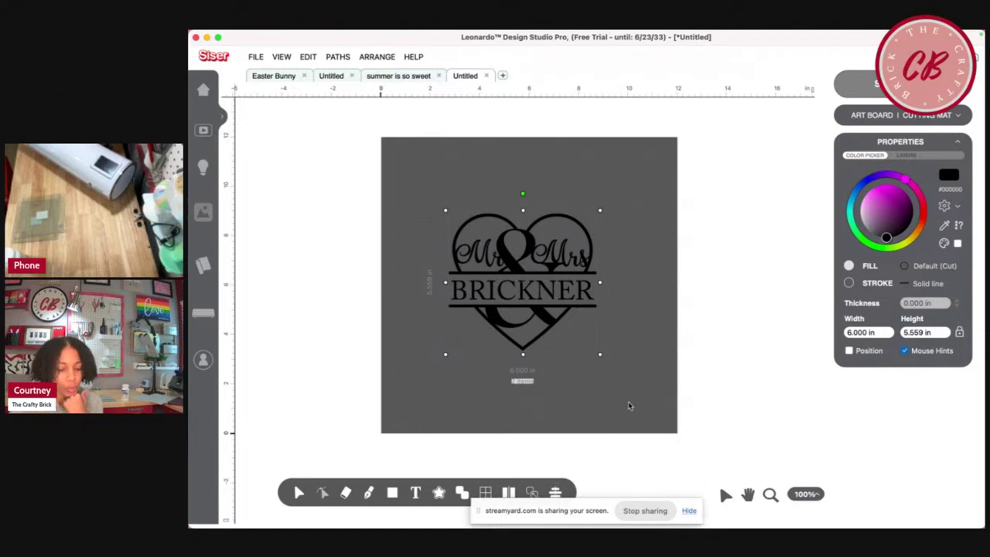
pyautogui.click(716, 239)
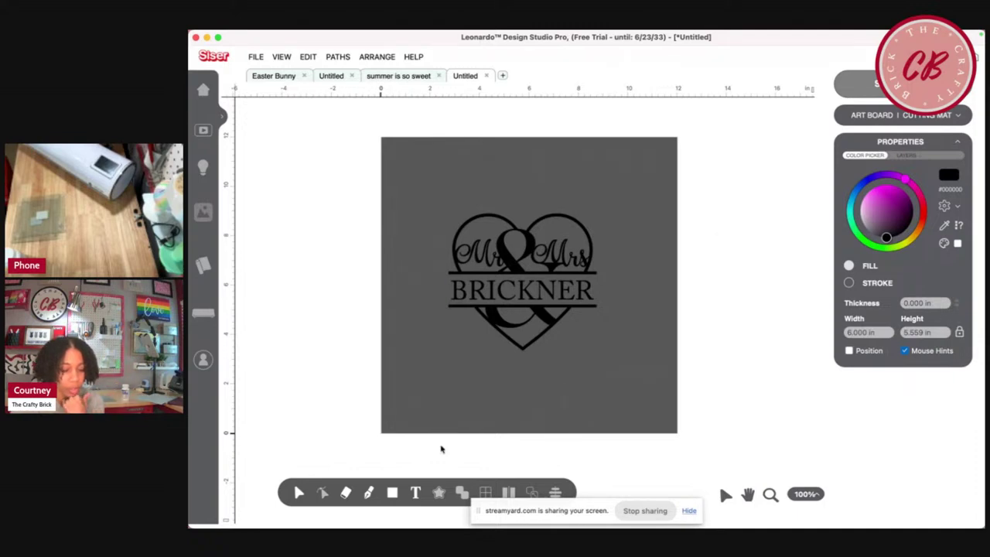
# - Draw a rectangle about 8.39 by 7.72 in covering the whole heart design
pyautogui.click(392, 492)
pyautogui.click(403, 465)
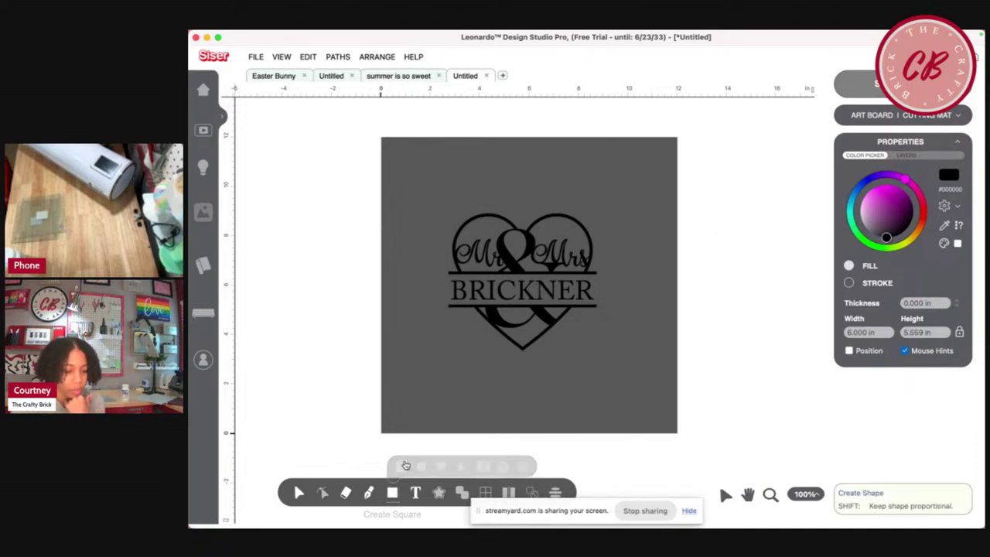
pyautogui.moveTo(414, 189); pyautogui.dragTo(618, 379)
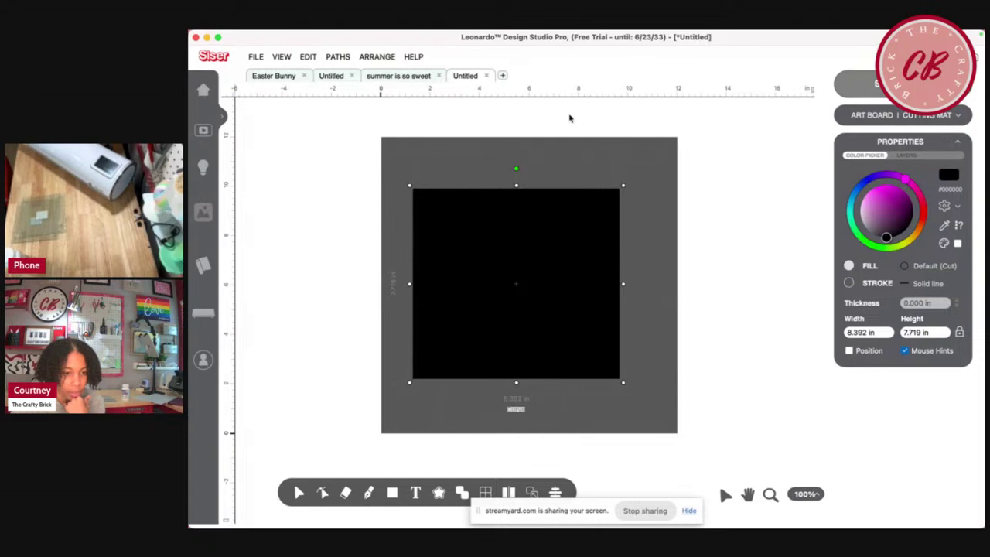
# - Send the black rectangle behind the heart design and fill it with white
pyautogui.click(534, 493)
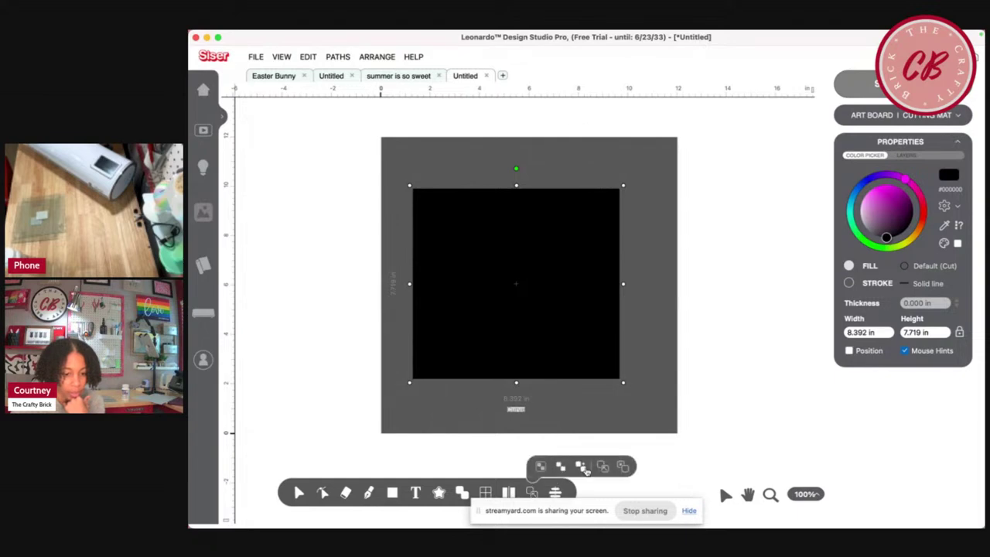
pyautogui.click(625, 466)
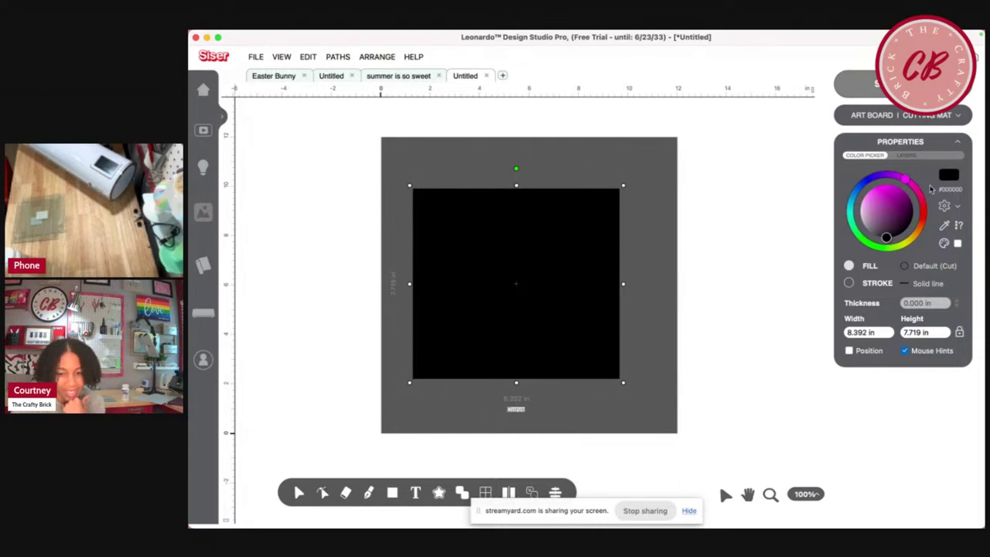
pyautogui.doubleClick(889, 206)
pyautogui.click(716, 345)
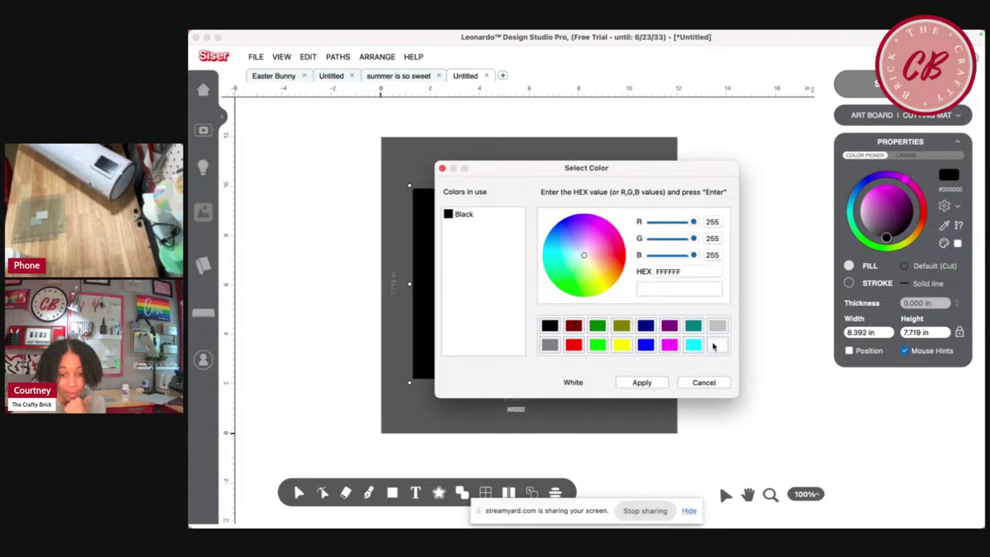
pyautogui.click(642, 382)
pyautogui.moveTo(597, 348); pyautogui.dragTo(604, 341)
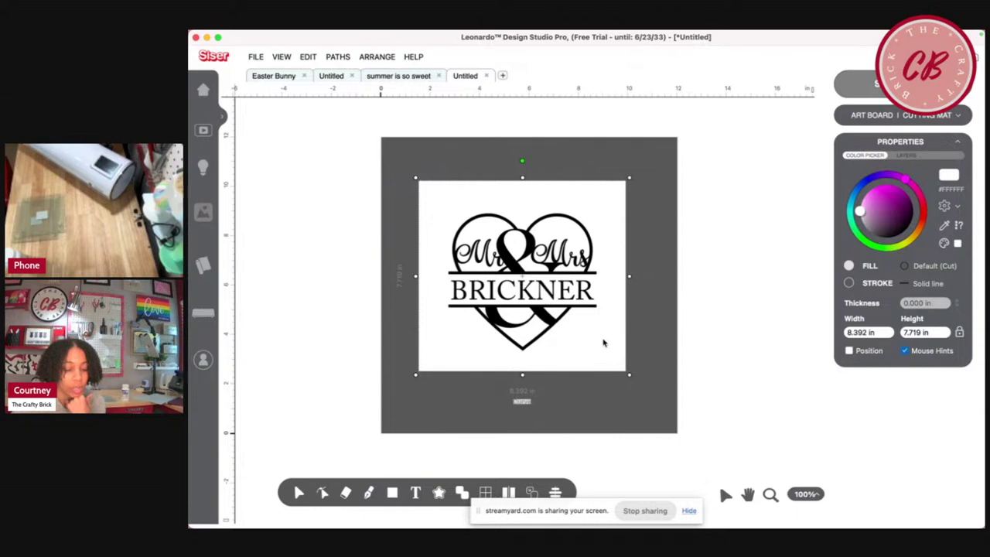
# - Try to cut the heart and surname out of the white rectangle with Remove Front, and move the rectangle aside
pyautogui.click(459, 160)
pyautogui.click(622, 364)
pyautogui.click(462, 492)
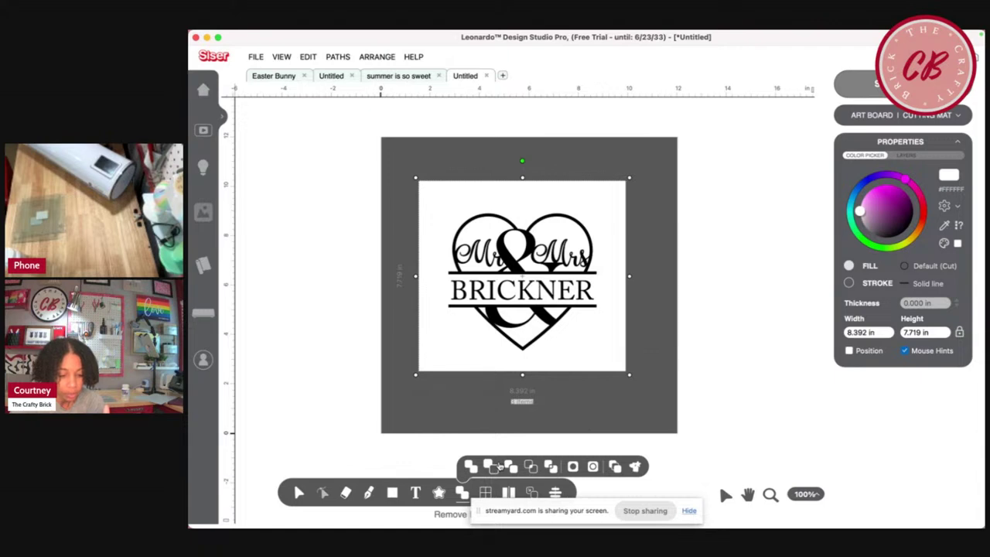
pyautogui.click(691, 512)
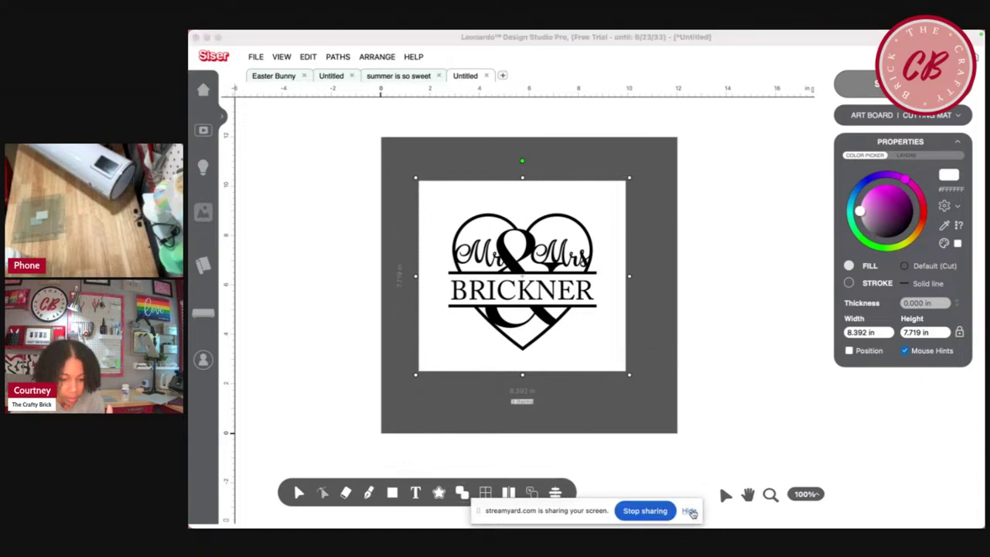
pyautogui.click(690, 512)
pyautogui.moveTo(462, 493)
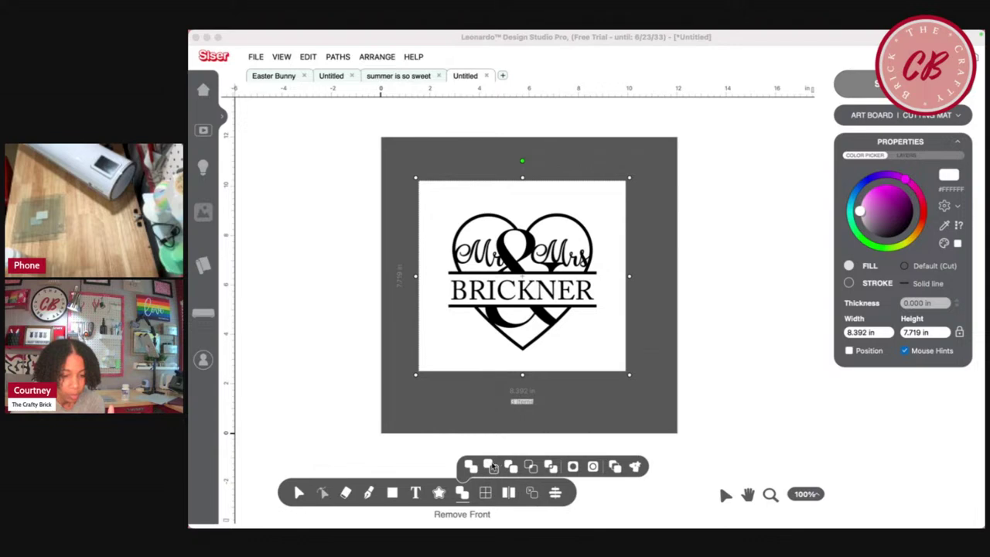
pyautogui.click(491, 467)
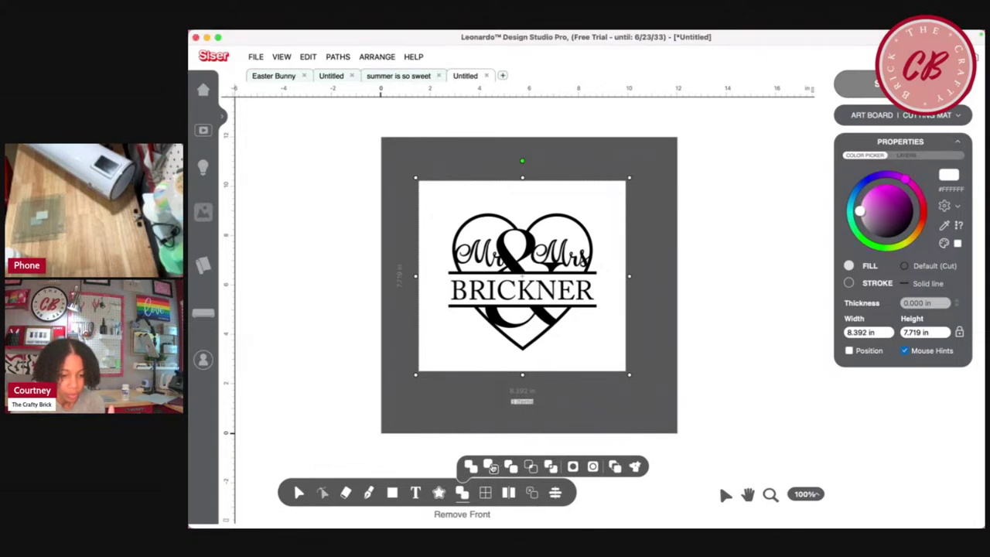
pyautogui.click(492, 467)
pyautogui.click(631, 340)
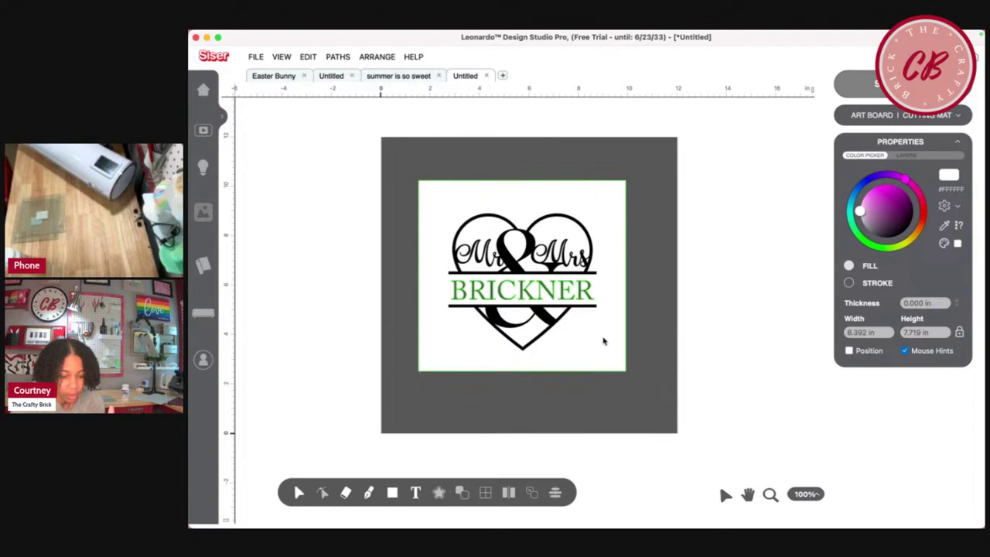
pyautogui.moveTo(586, 191); pyautogui.dragTo(839, 266)
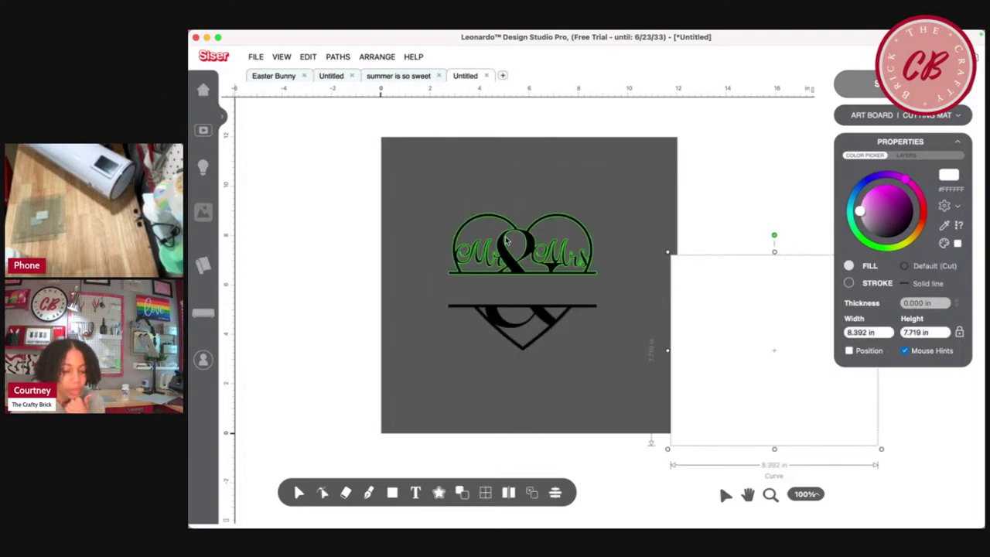
# - Undo the rectangle's move and the Remove Front operation
pyautogui.click(309, 58)
pyautogui.click(322, 70)
pyautogui.click(309, 58)
pyautogui.click(310, 58)
pyautogui.click(309, 58)
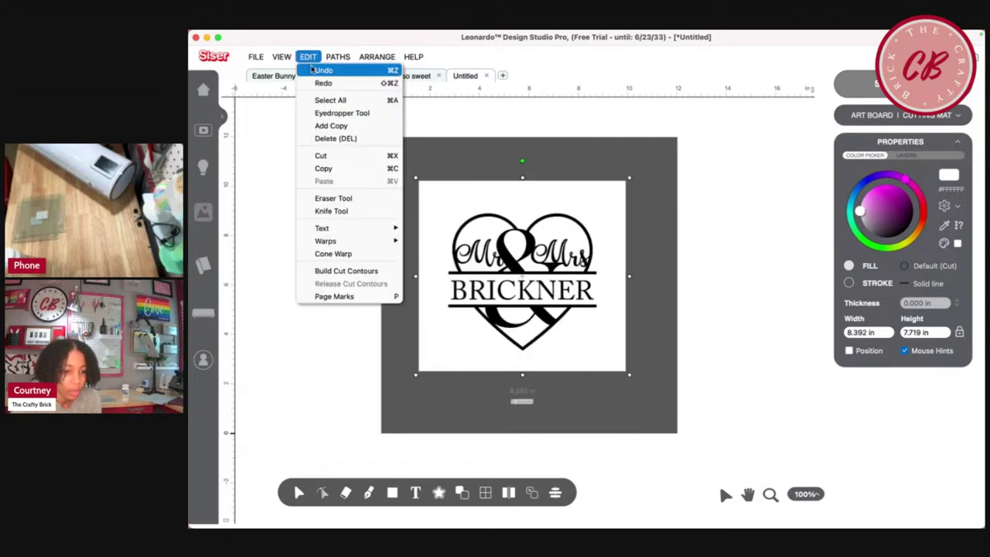
# - Move the white rectangle off the design and weld the heart and surname into one shape
pyautogui.click(445, 184)
pyautogui.moveTo(449, 198); pyautogui.dragTo(689, 203)
pyautogui.click(479, 186)
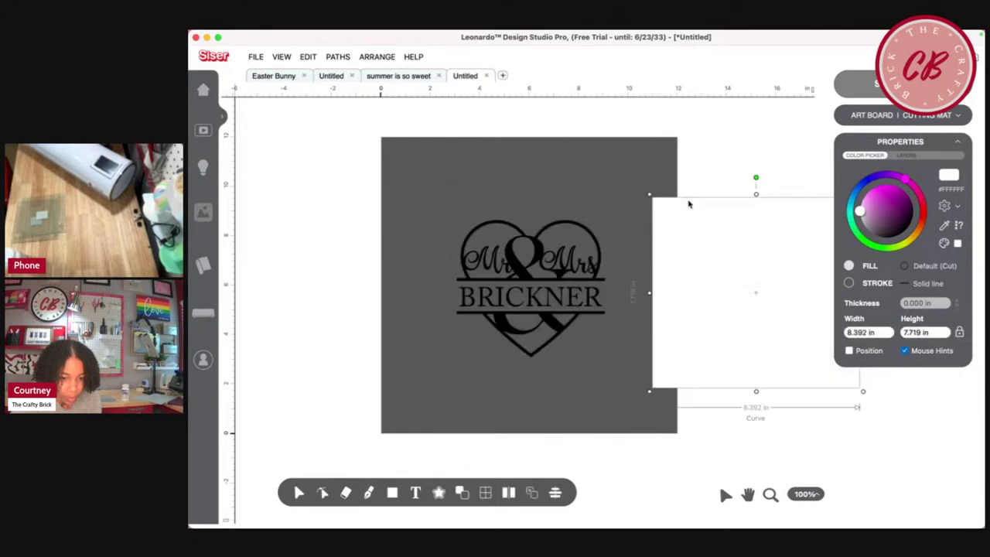
pyautogui.moveTo(577, 190); pyautogui.dragTo(628, 367)
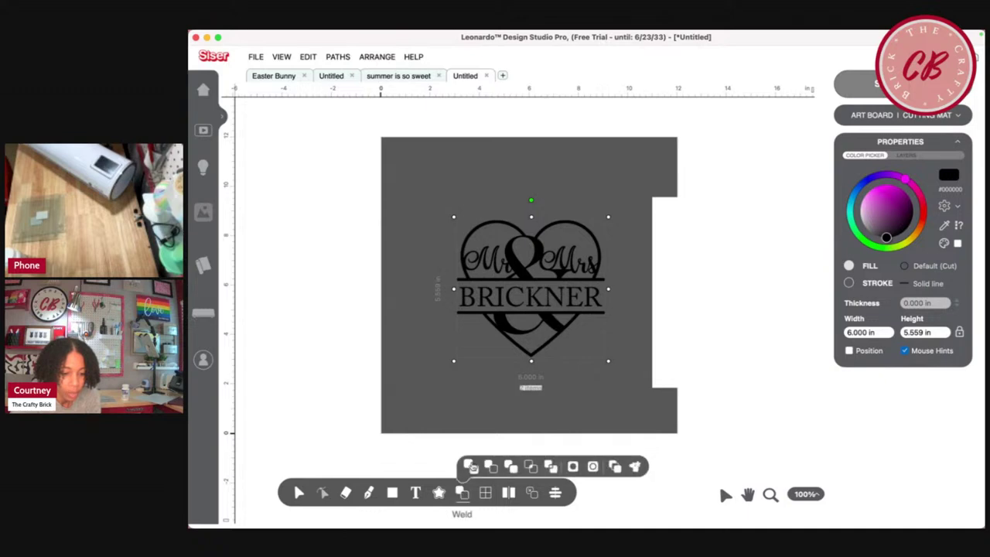
# - Place the white rectangle back behind the welded design and cut the design out of it with Remove Front
pyautogui.moveTo(670, 286); pyautogui.dragTo(444, 281)
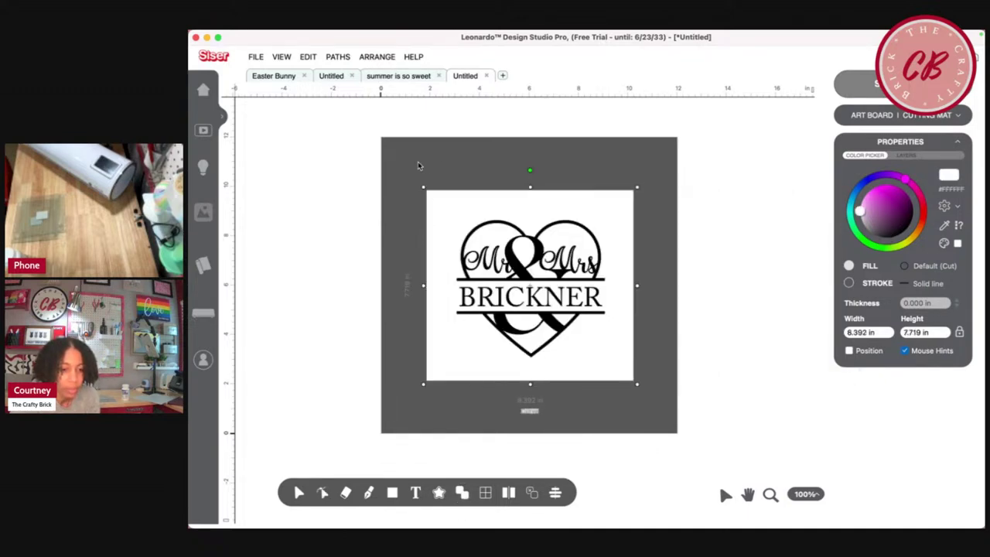
pyautogui.moveTo(452, 206); pyautogui.dragTo(453, 203)
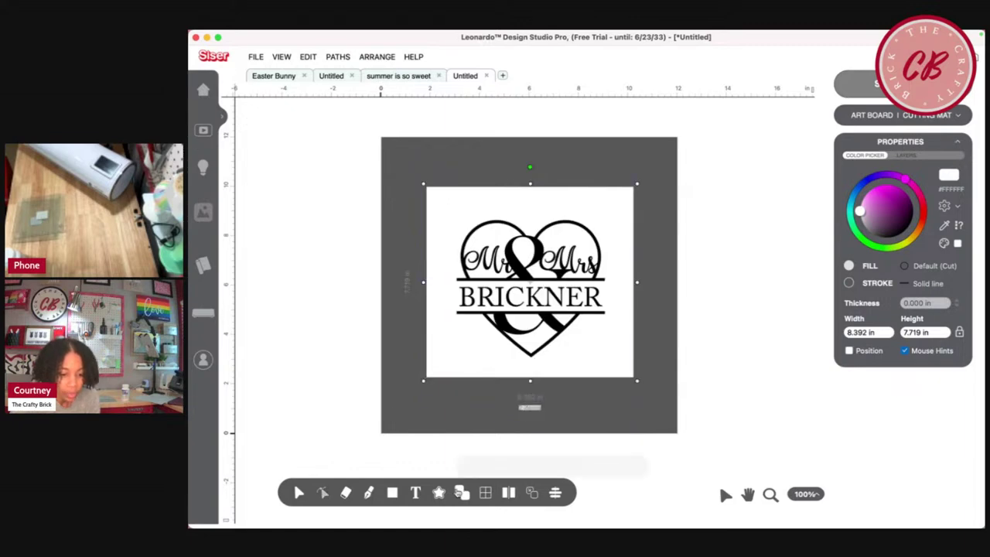
pyautogui.click(461, 492)
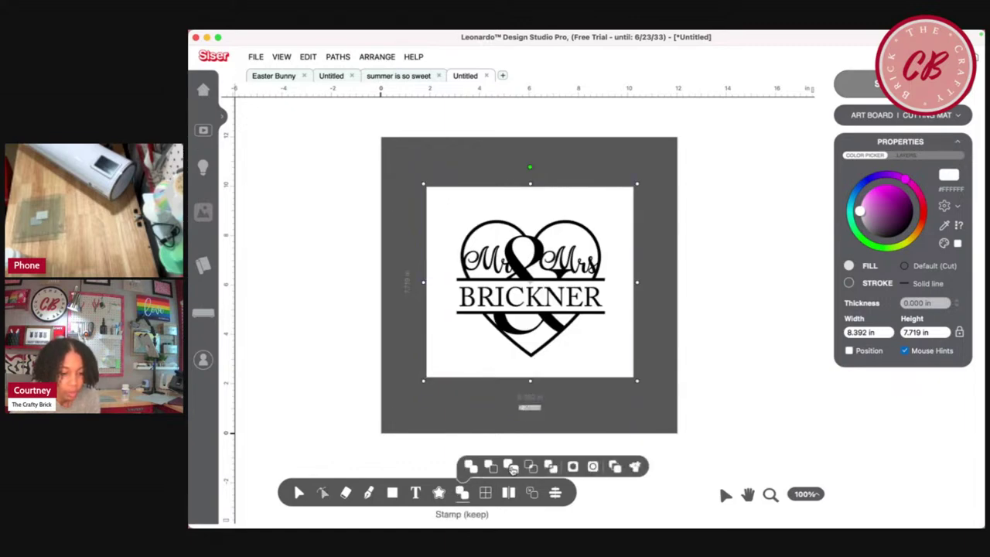
pyautogui.click(490, 467)
pyautogui.click(652, 348)
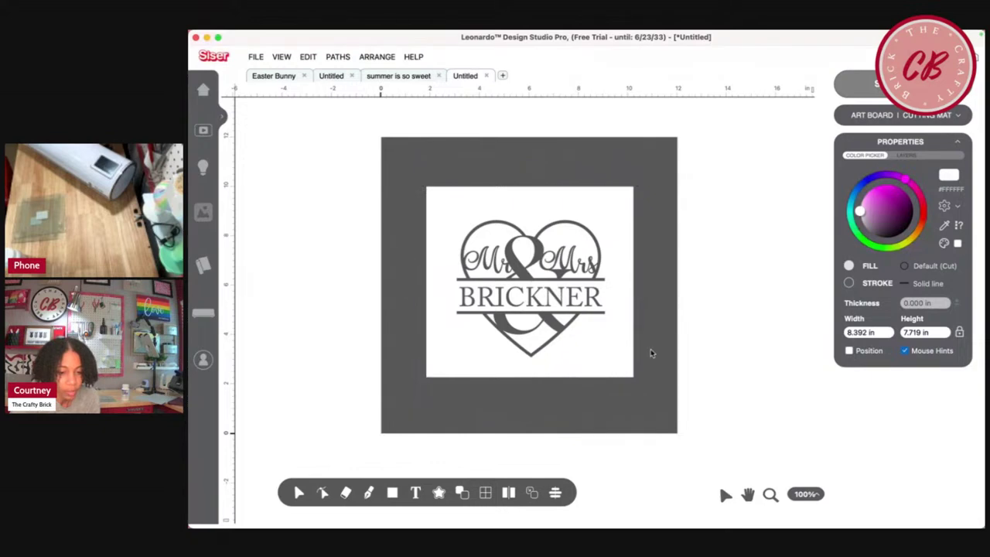
# - Move the cut-out rectangle aside to check the knockout, and place it back near the middle of the art board
pyautogui.moveTo(601, 210); pyautogui.dragTo(762, 259)
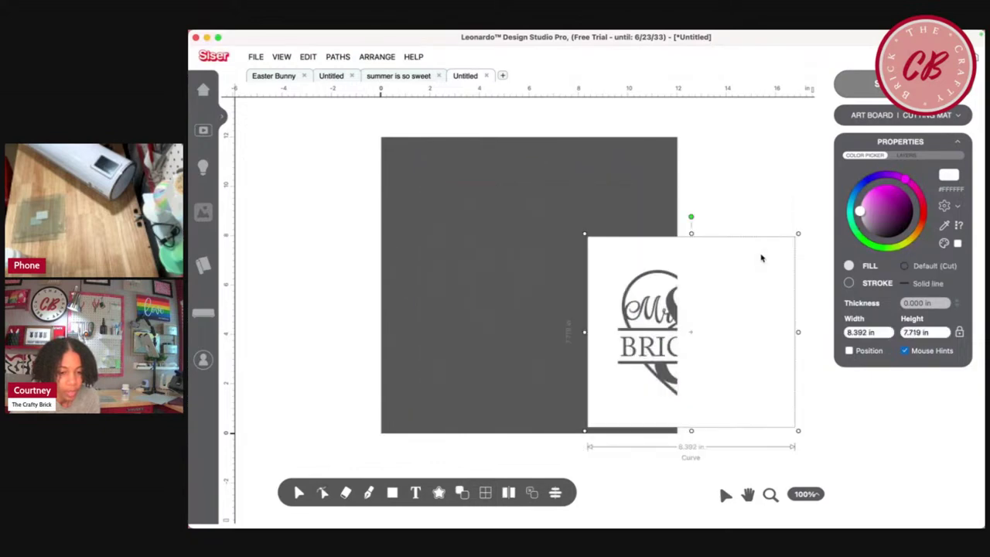
pyautogui.moveTo(636, 268); pyautogui.dragTo(488, 220)
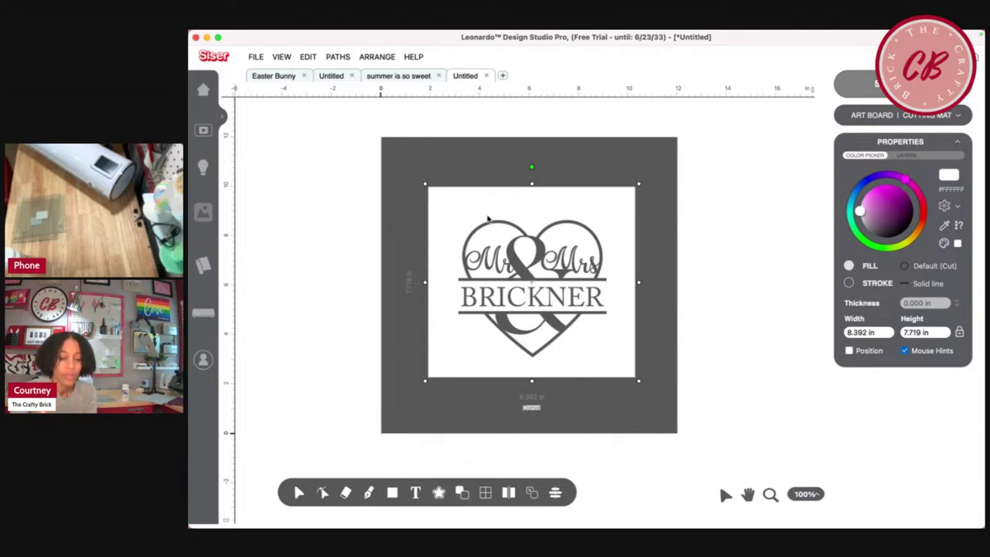
pyautogui.moveTo(455, 207); pyautogui.dragTo(496, 206)
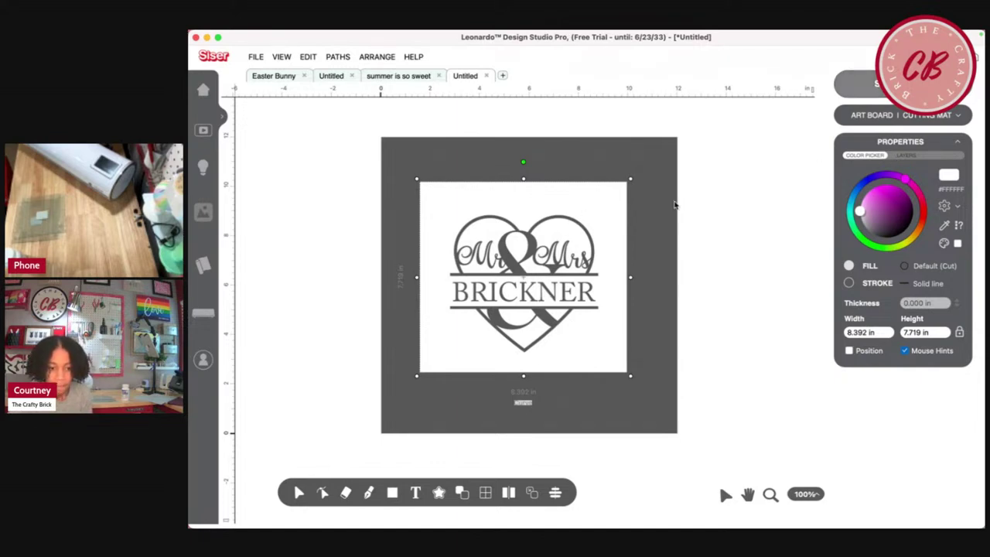
pyautogui.moveTo(616, 201); pyautogui.dragTo(622, 199)
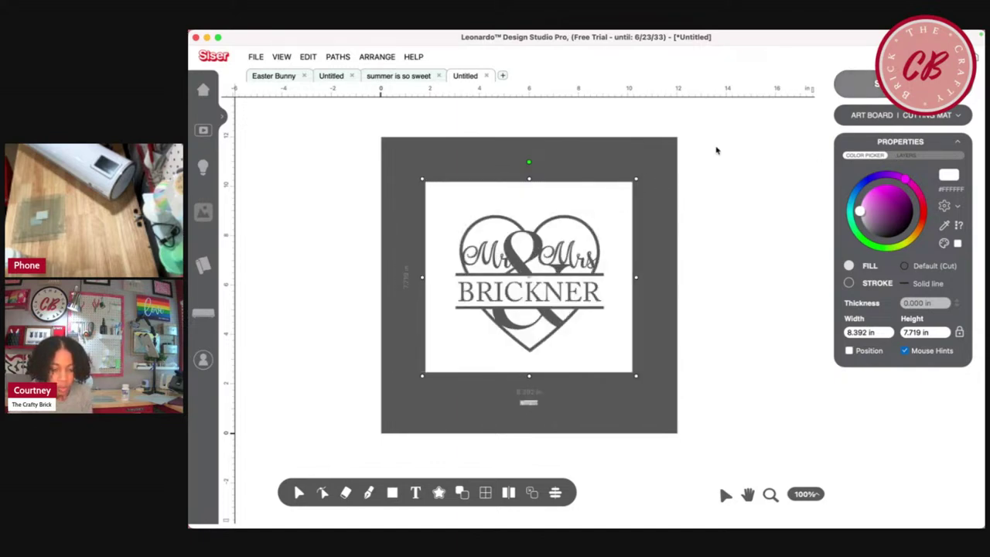
# - Open a new document and import 18.svg from the folder 18 in Downloads as Editable Artwork
pyautogui.click(503, 76)
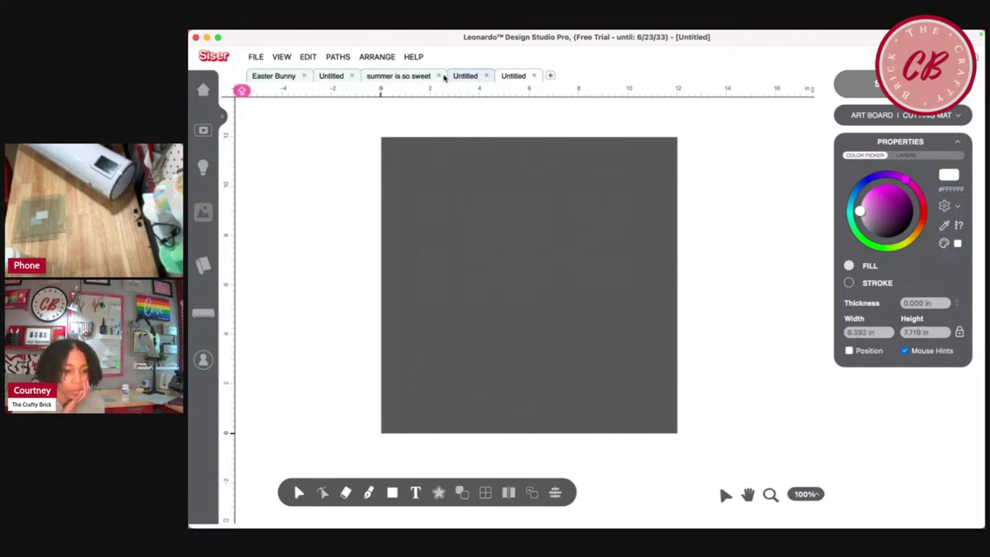
pyautogui.click(255, 57)
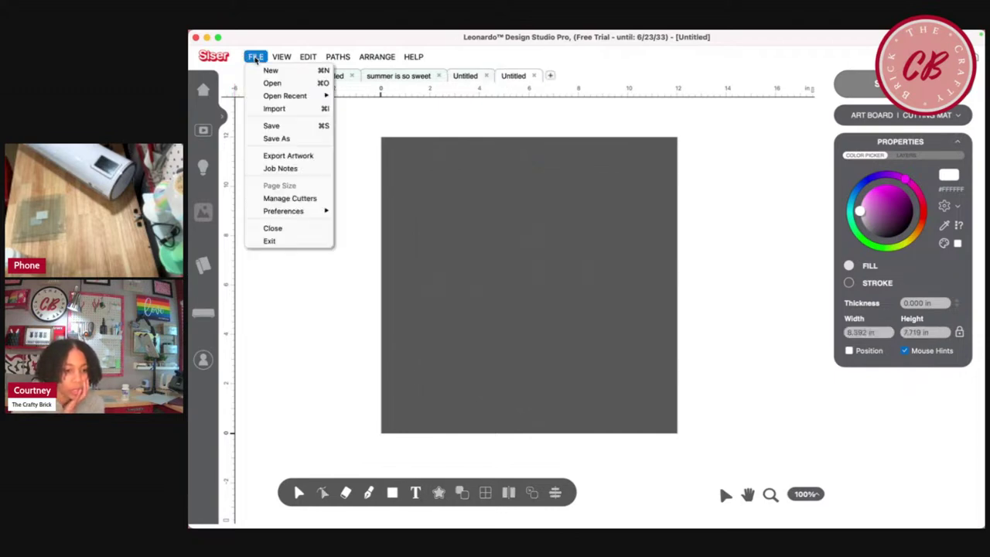
pyautogui.click(266, 109)
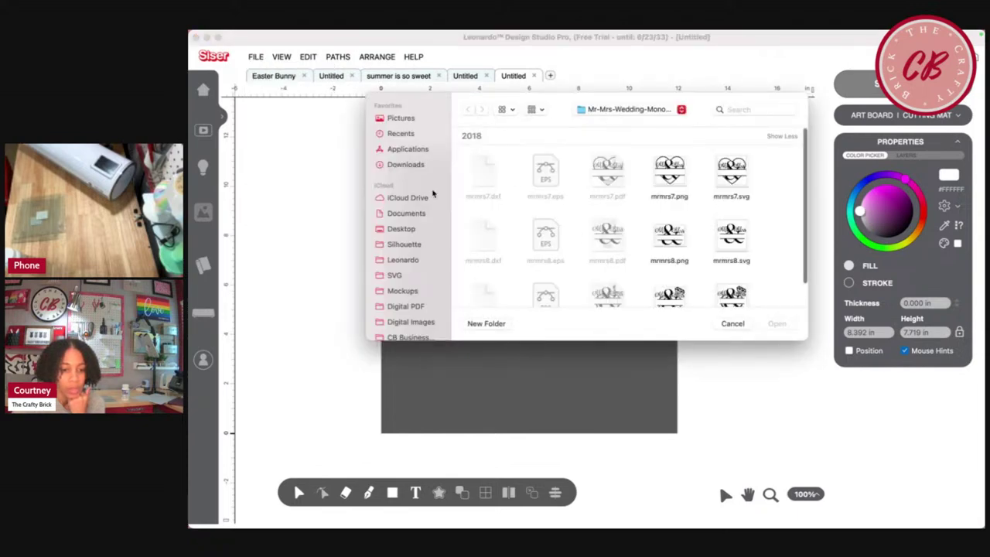
pyautogui.click(410, 165)
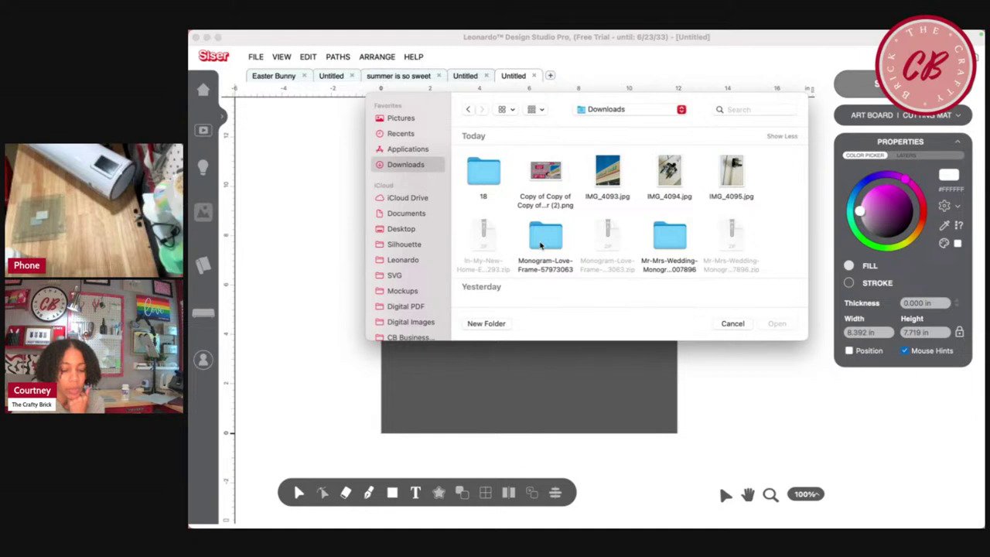
pyautogui.doubleClick(492, 176)
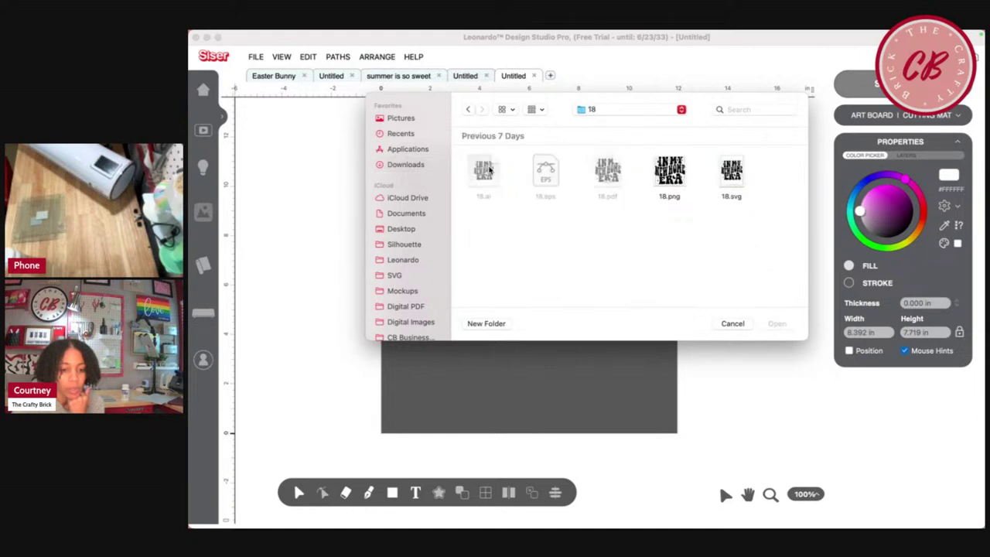
pyautogui.doubleClick(731, 172)
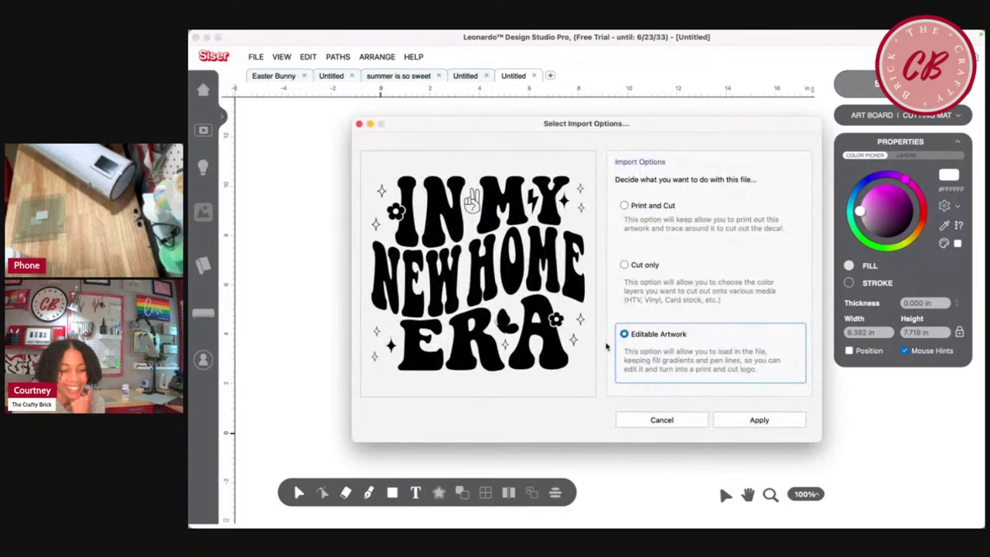
pyautogui.click(758, 420)
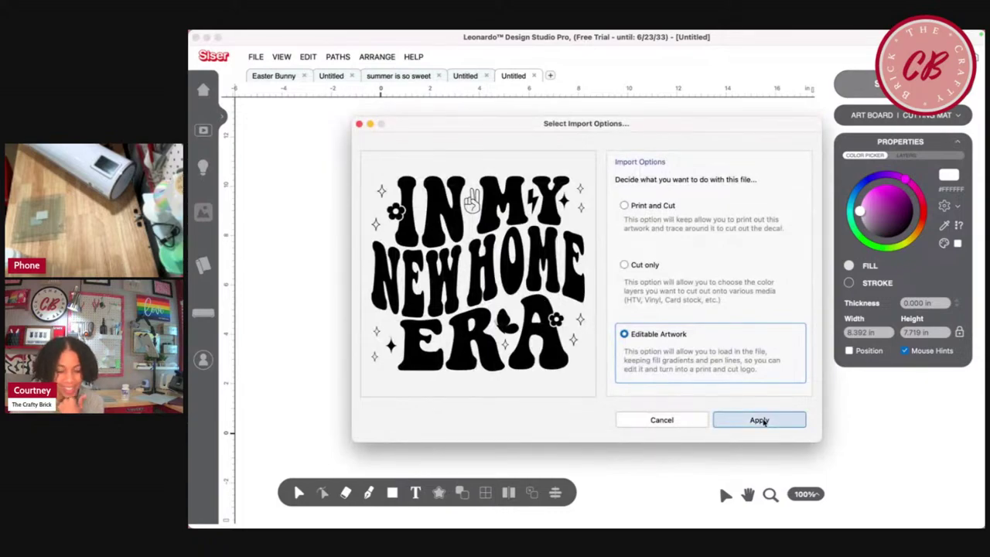
# - Set the imported artwork's width to 6 in and move it onto the art board
pyautogui.moveTo(735, 466); pyautogui.dragTo(607, 314)
pyautogui.click(890, 331)
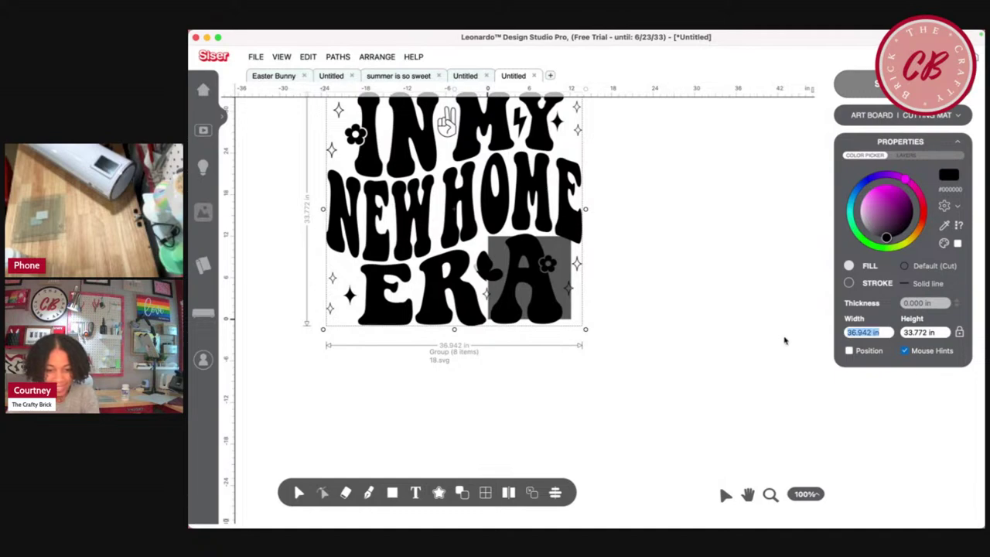
pyautogui.write('6')
pyautogui.press('Return')
pyautogui.moveTo(348, 116); pyautogui.dragTo(523, 269)
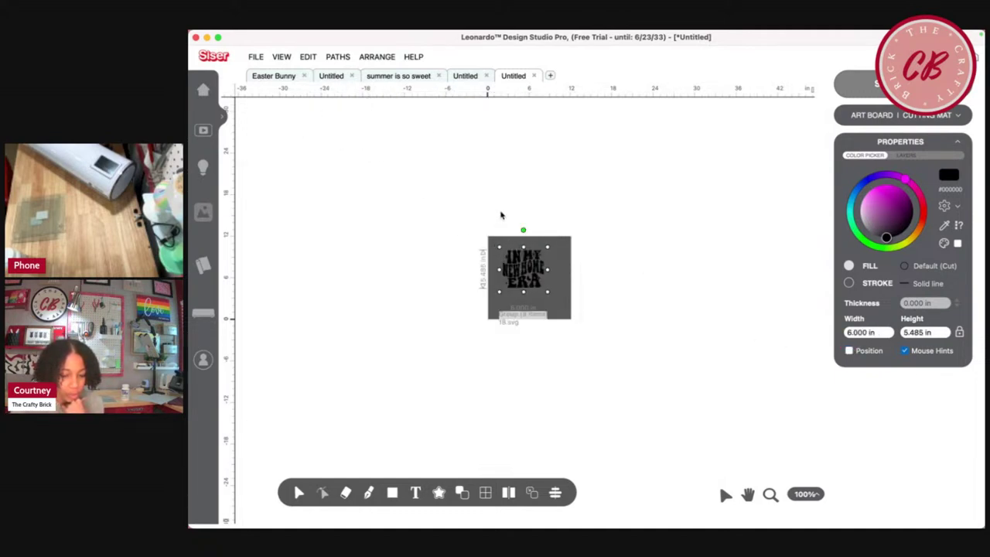
# - Enlarge the artwork to about 8.04 by 7.35 in and place it near the middle of the art board
pyautogui.click(807, 495)
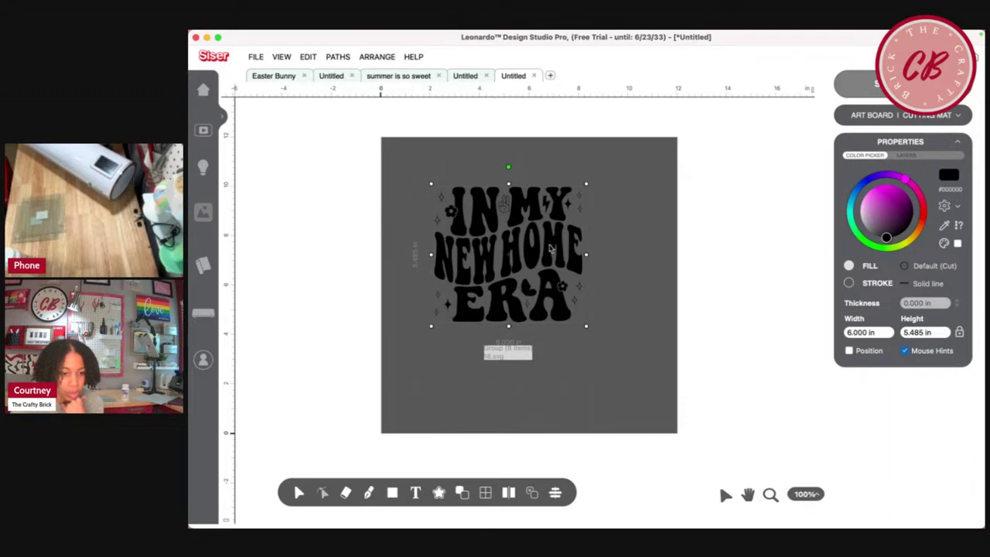
pyautogui.moveTo(556, 251); pyautogui.dragTo(572, 275)
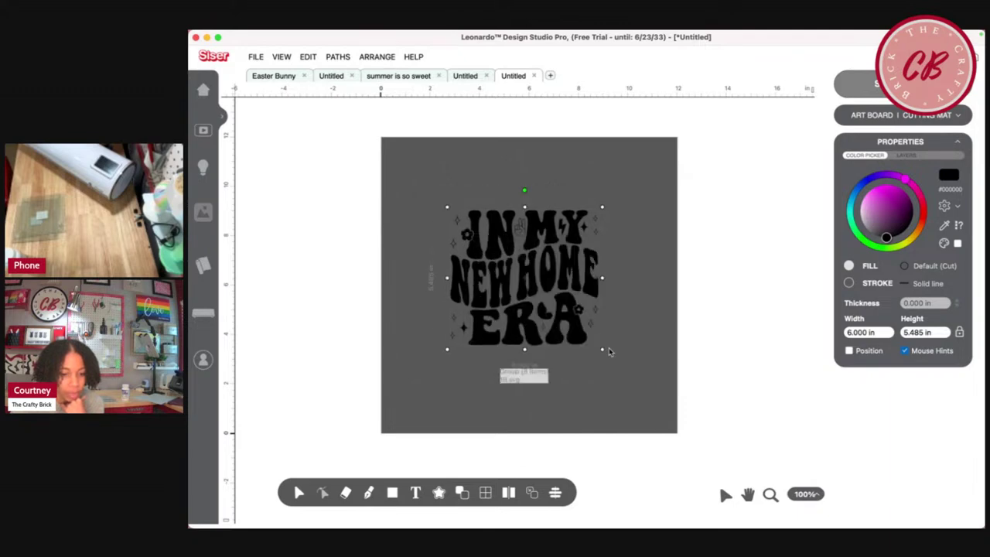
pyautogui.moveTo(602, 349); pyautogui.dragTo(655, 397)
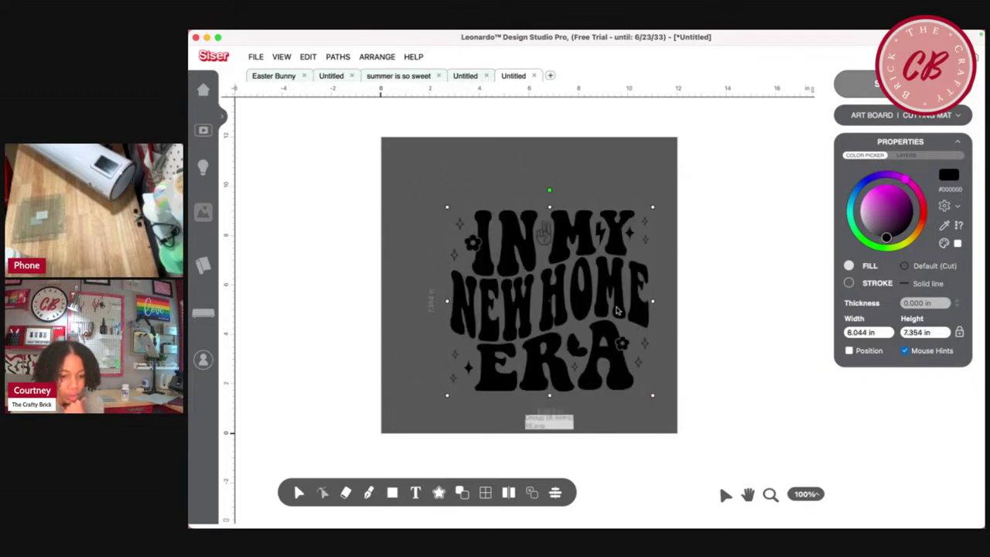
pyautogui.moveTo(611, 285); pyautogui.dragTo(594, 260)
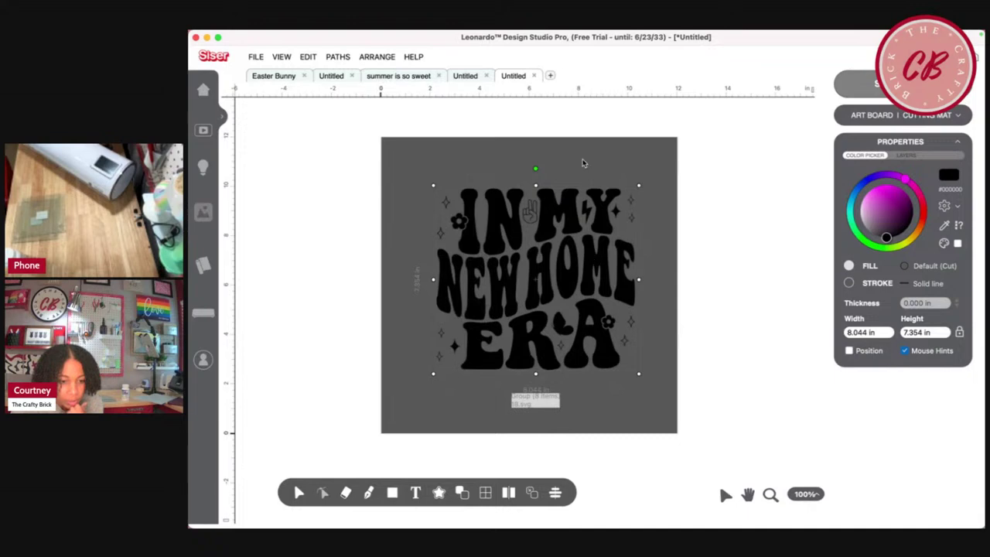
pyautogui.moveTo(530, 495)
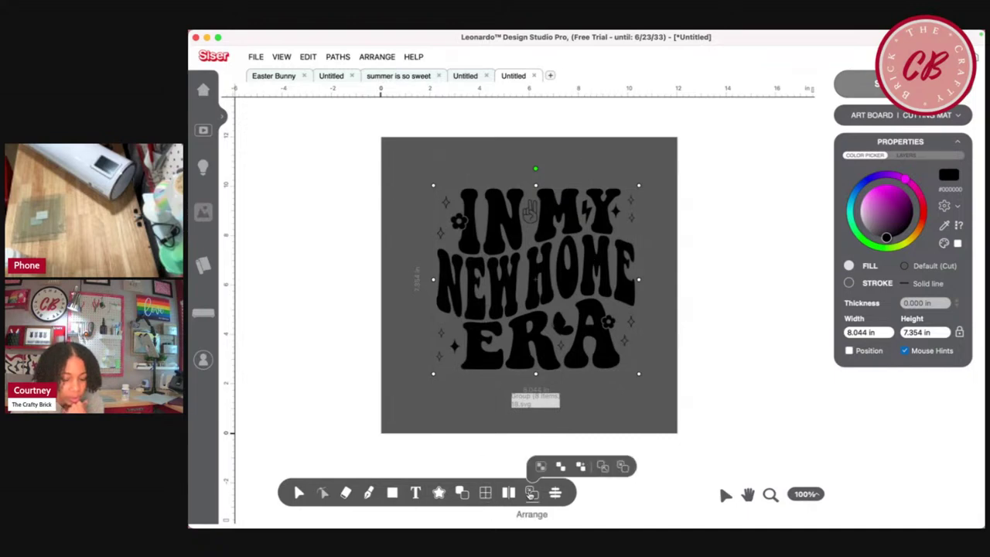
# - Ungroup the imported "In My New Home Era" artwork
pyautogui.moveTo(461, 492)
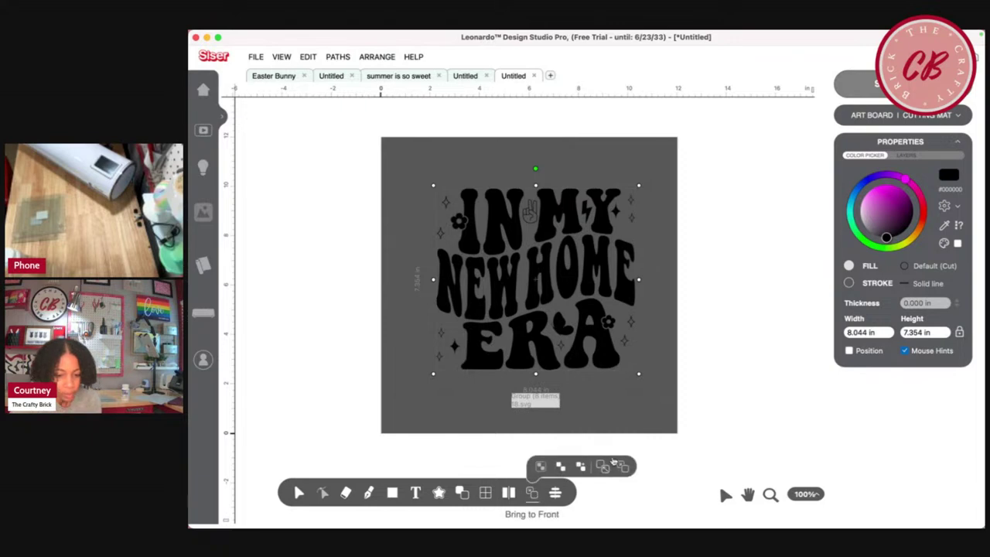
pyautogui.click(579, 466)
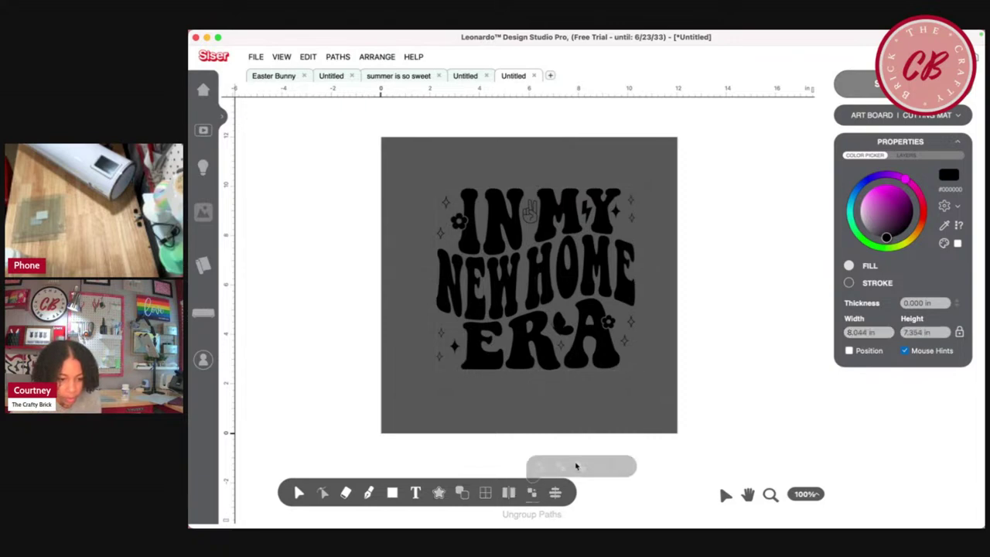
# - Delete the peace-sign hand between IN and MY and the small ornament between the R and A of ERA
pyautogui.click(530, 215)
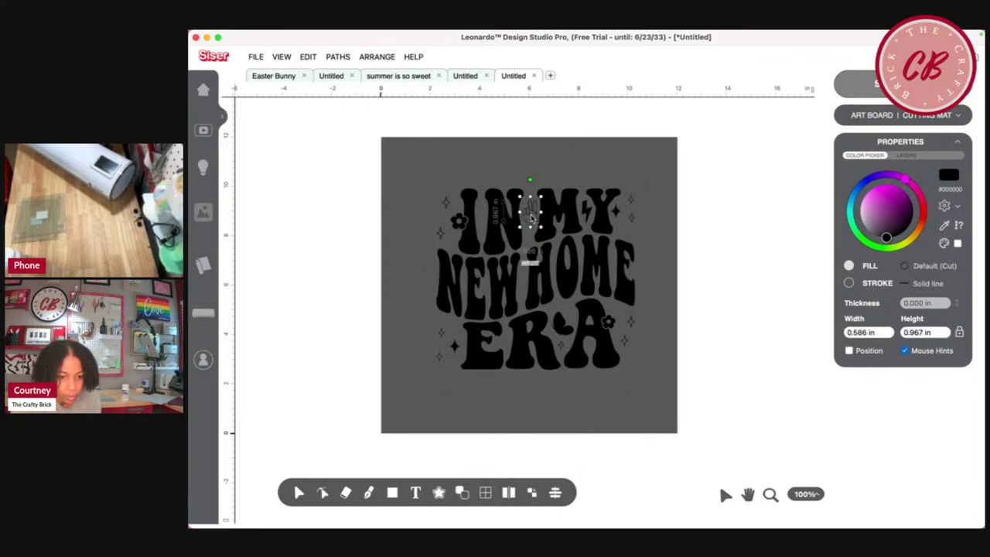
pyautogui.press('Delete')
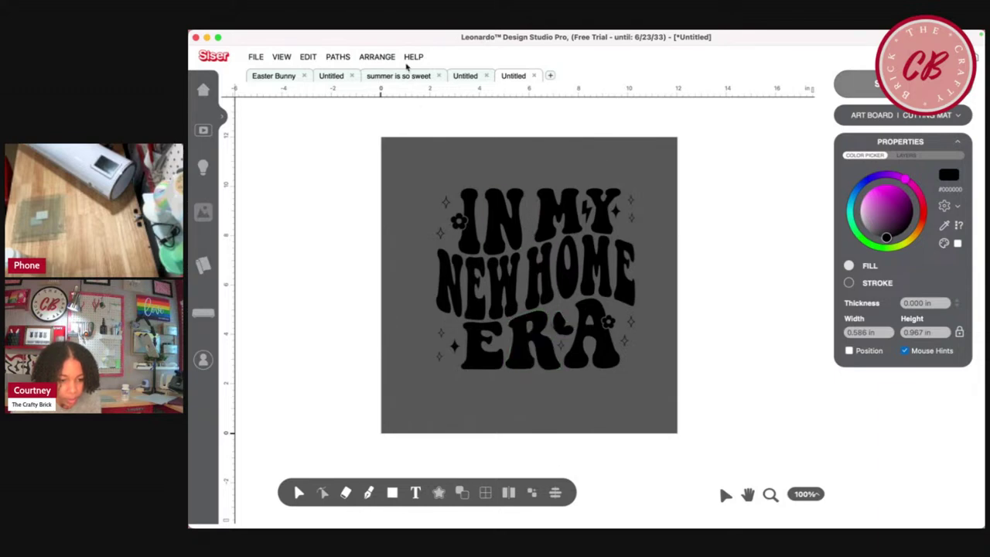
pyautogui.click(564, 328)
pyautogui.press('Delete')
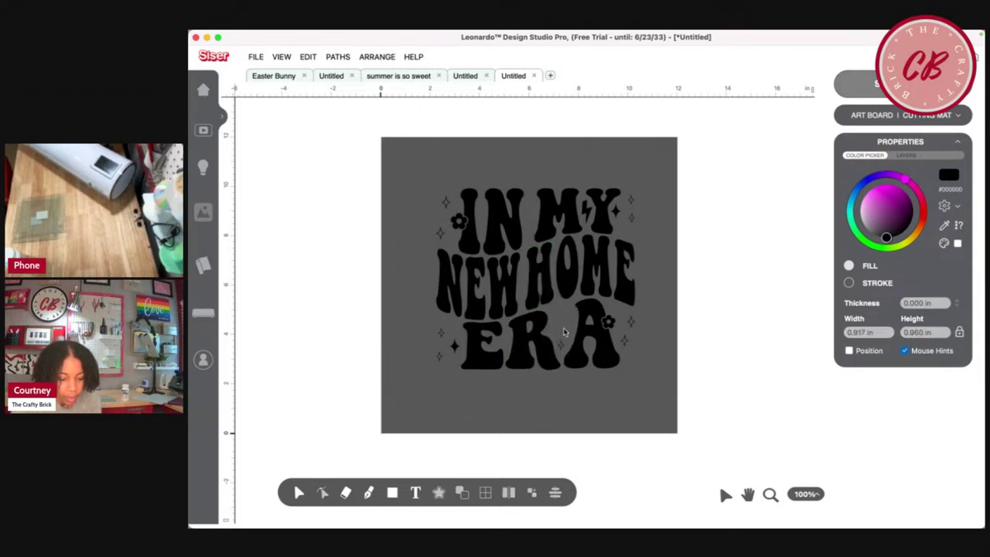
# - Undo the deletions of the small ornament and the peace-sign hand
pyautogui.click(308, 56)
pyautogui.click(317, 70)
pyautogui.click(308, 56)
pyautogui.click(308, 57)
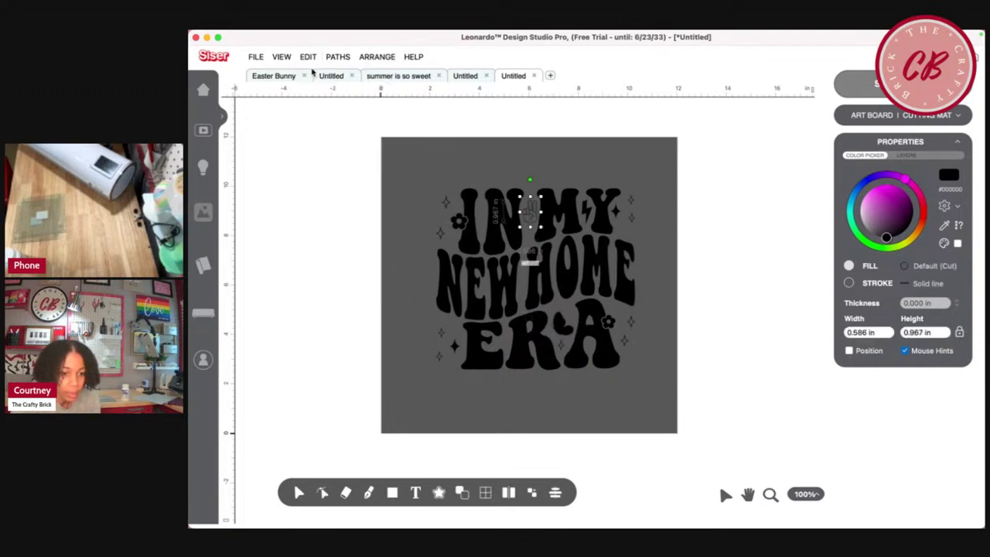
# - Select the whole "In My New Home Era" artwork, set its width to 6.5 in, and move it near the middle of the art board
pyautogui.click(420, 155)
pyautogui.moveTo(432, 164); pyautogui.dragTo(654, 415)
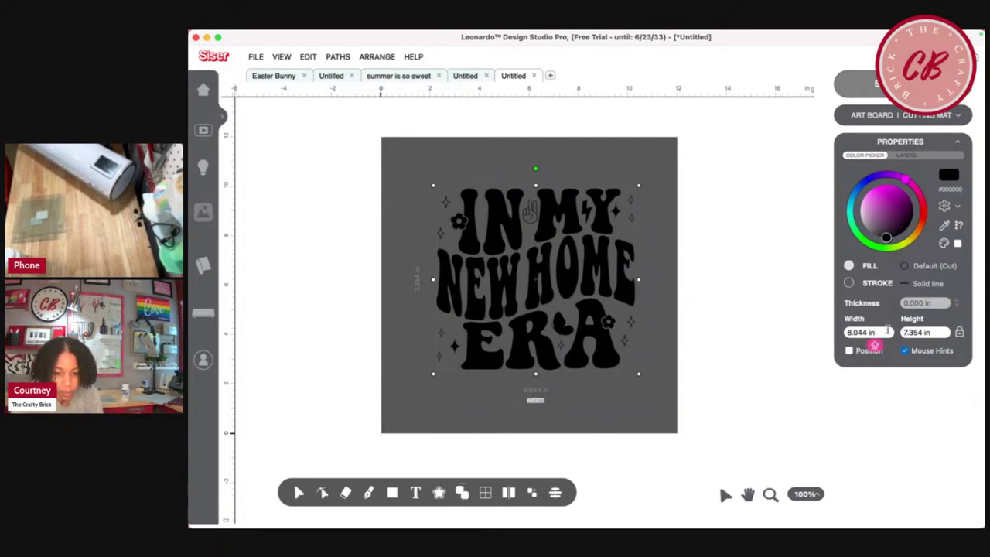
pyautogui.moveTo(885, 335); pyautogui.dragTo(846, 335)
pyautogui.write('6.5')
pyautogui.press('Return')
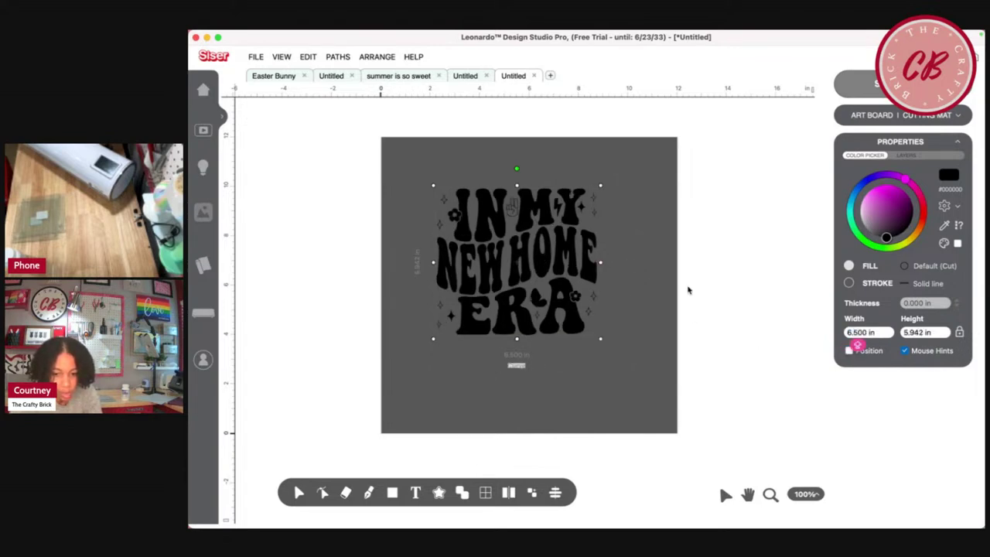
pyautogui.moveTo(551, 266); pyautogui.dragTo(556, 288)
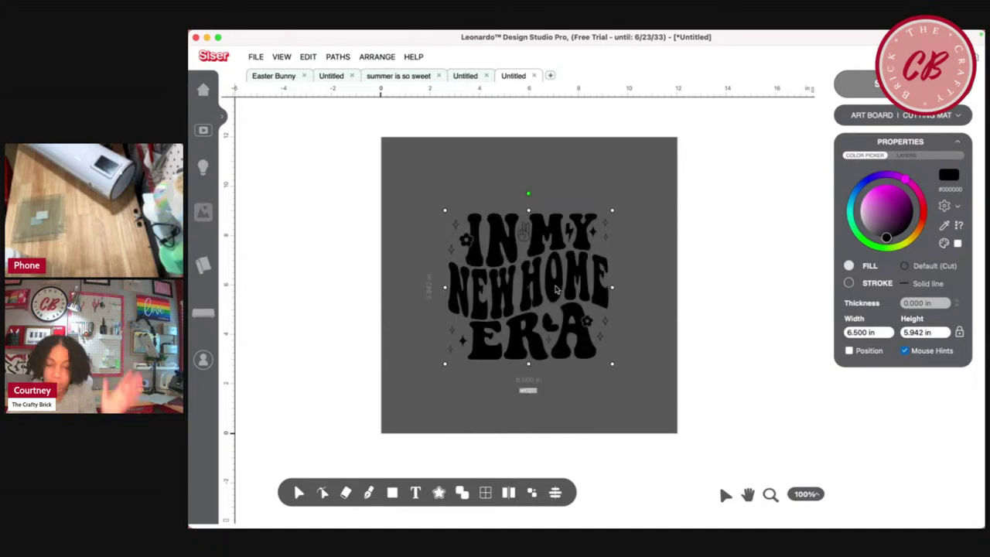
# - Switch to the Mr & Mrs heart document and open its cut settings for sending to the cutter
pyautogui.click(466, 75)
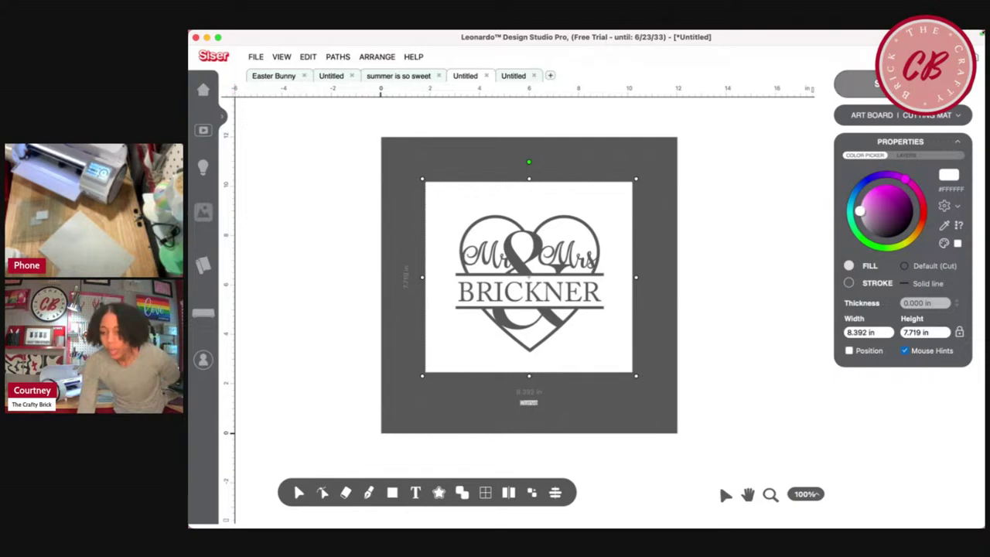
pyautogui.click(852, 80)
pyautogui.click(686, 403)
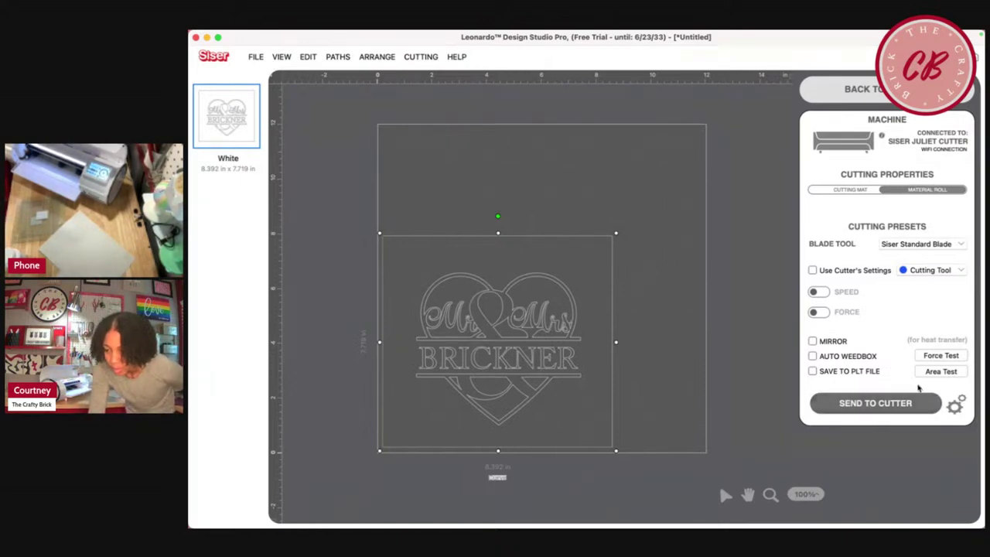
# - Perform the area test for the Mr & Mrs design on the cutter, and run it a second time
pyautogui.click(941, 372)
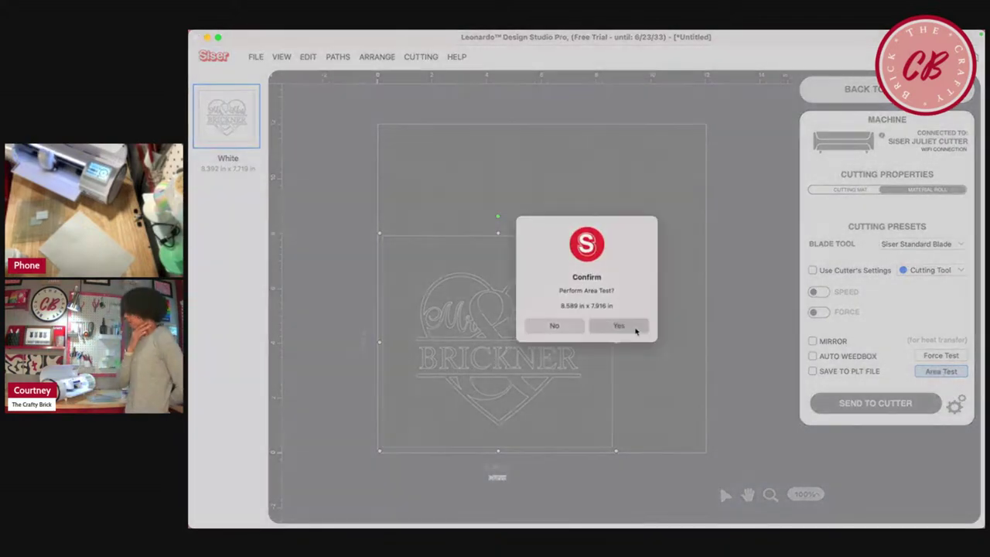
pyautogui.click(619, 325)
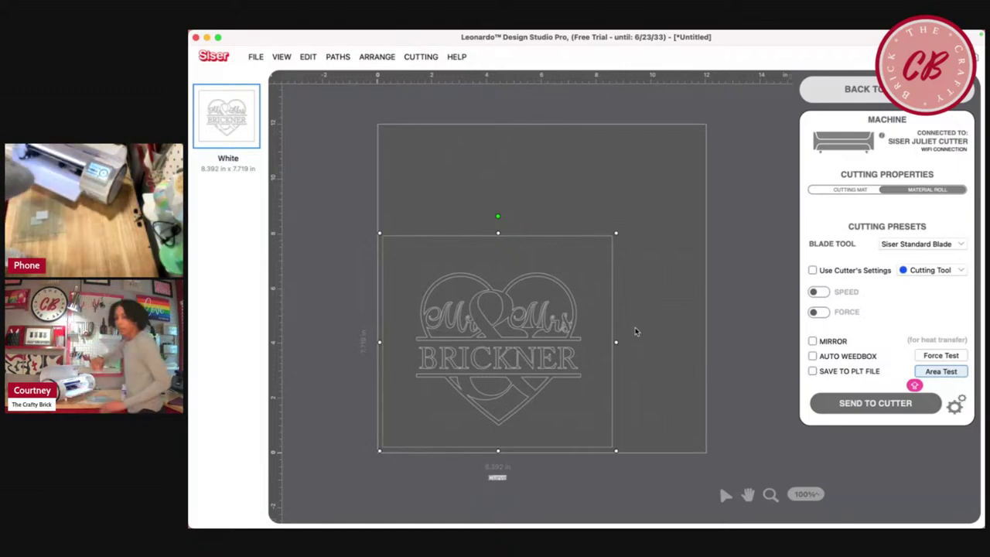
pyautogui.click(955, 372)
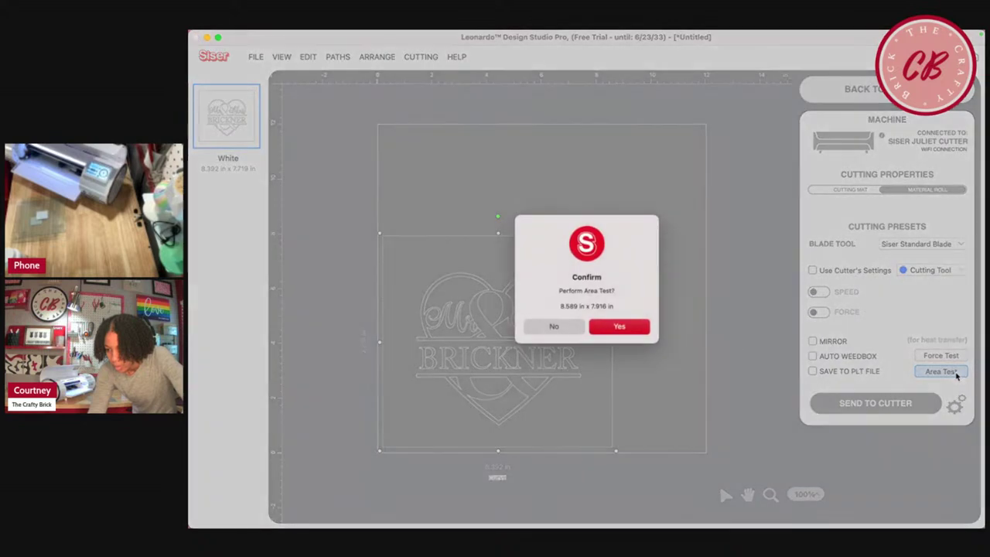
pyautogui.click(645, 328)
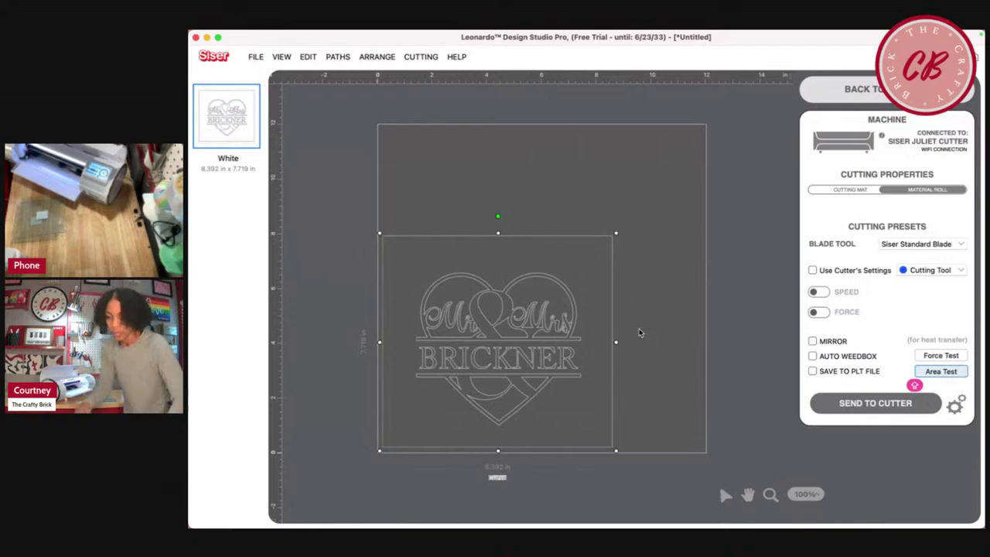
# - Mirror the Mr & Mrs design for cutting and send it to the cutter
pyautogui.click(813, 341)
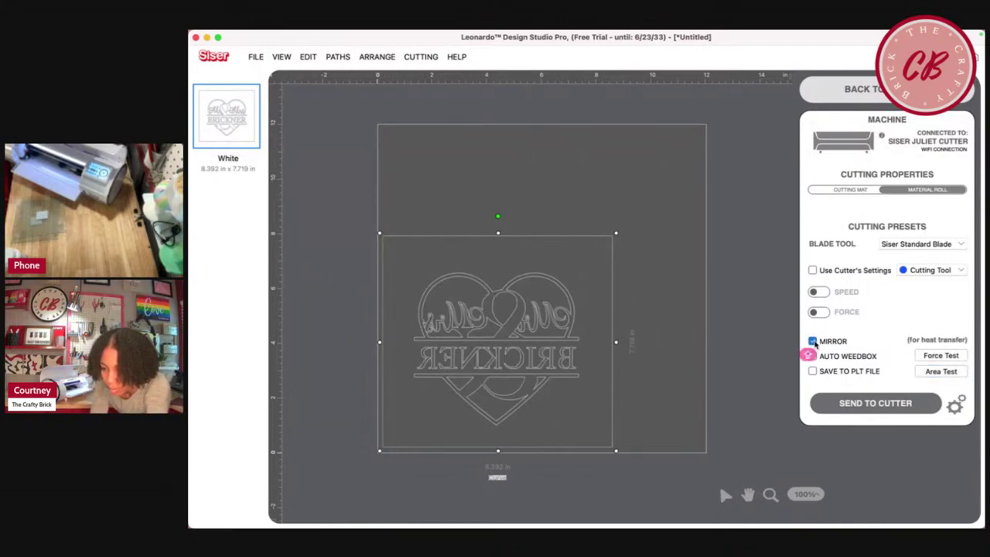
pyautogui.click(831, 409)
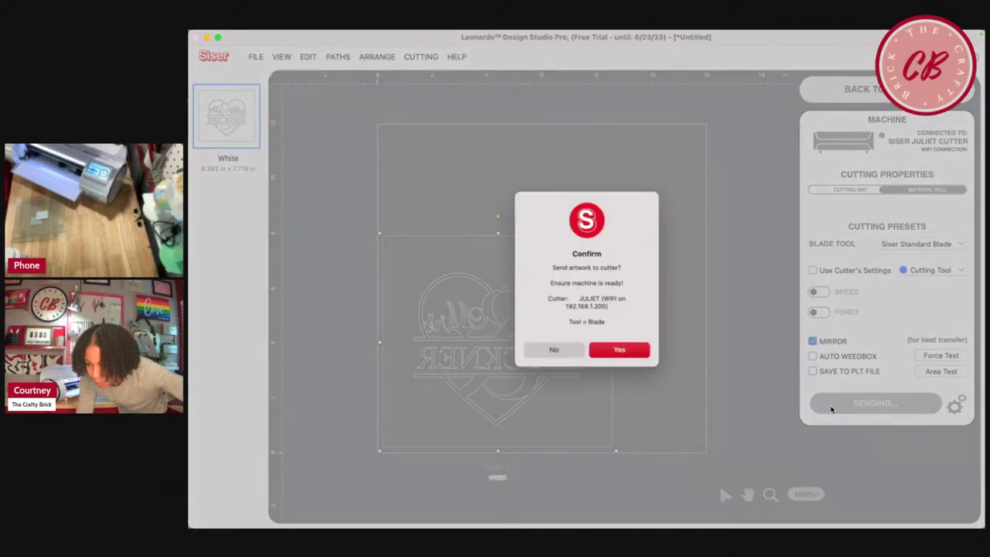
pyautogui.click(643, 350)
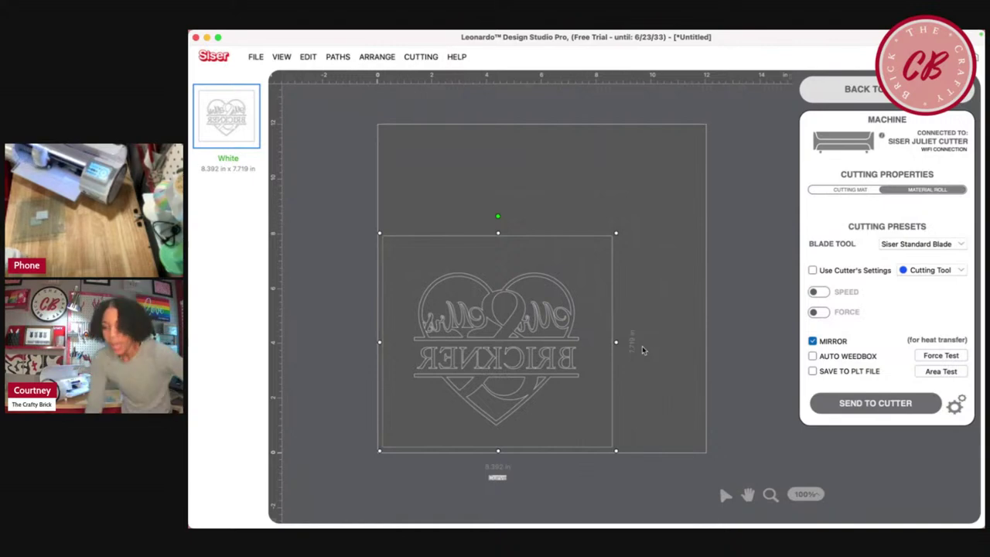
# - Return to the design workspace and open the "In My New Home Era" document
pyautogui.click(851, 89)
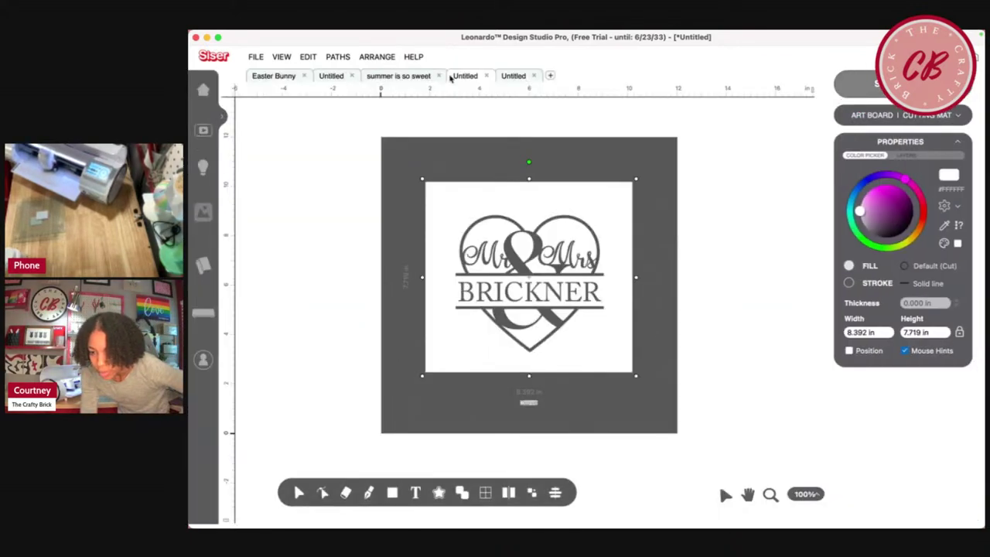
pyautogui.click(525, 75)
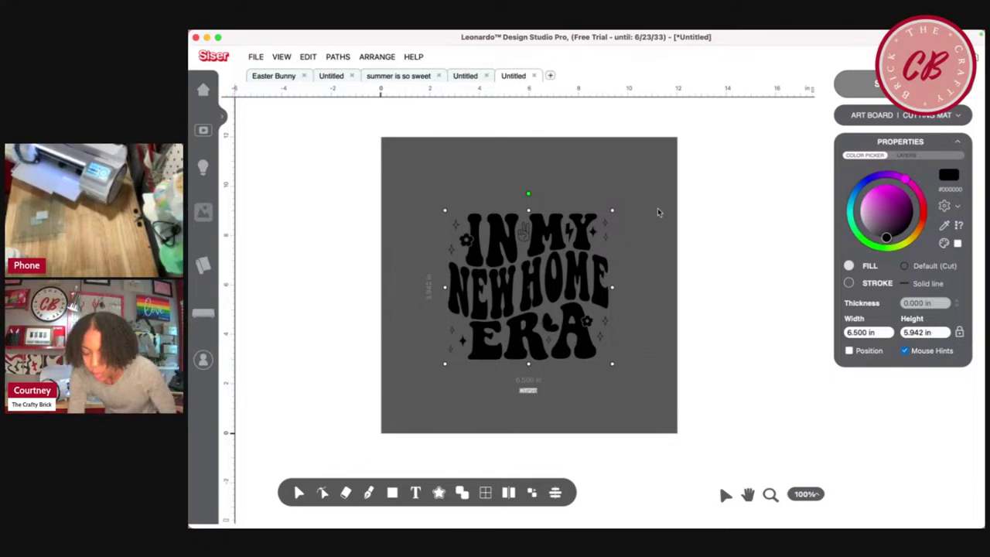
# - Switch to Chrome and read through the viewers' comments in the StreamYard studio
pyautogui.hotkey('ctrl', 'Up')
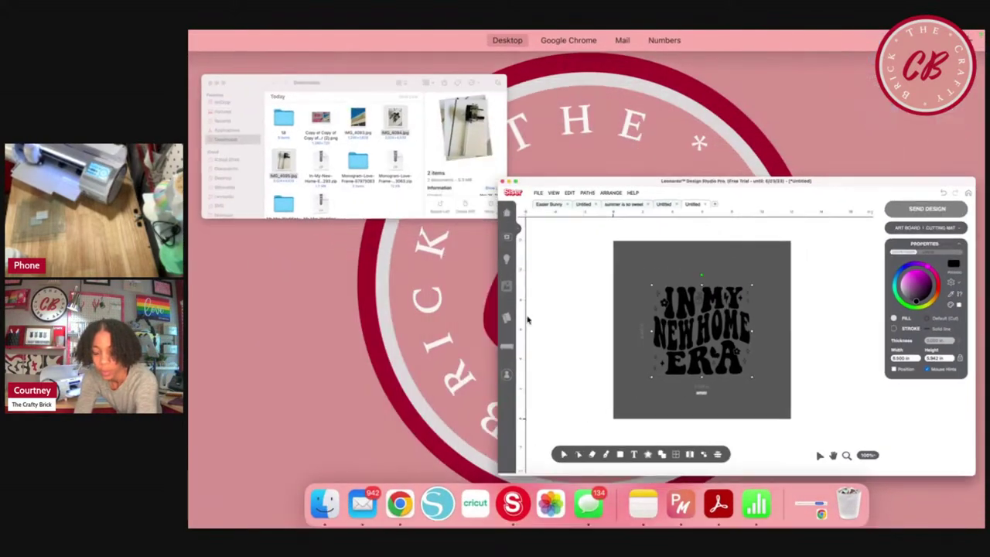
pyautogui.click(399, 503)
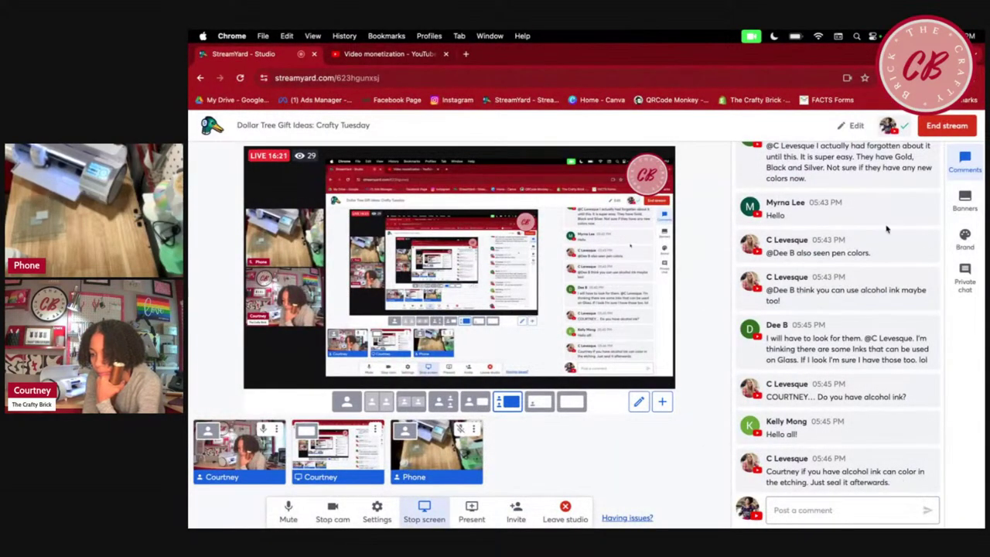
pyautogui.scroll(3, 887, 229)
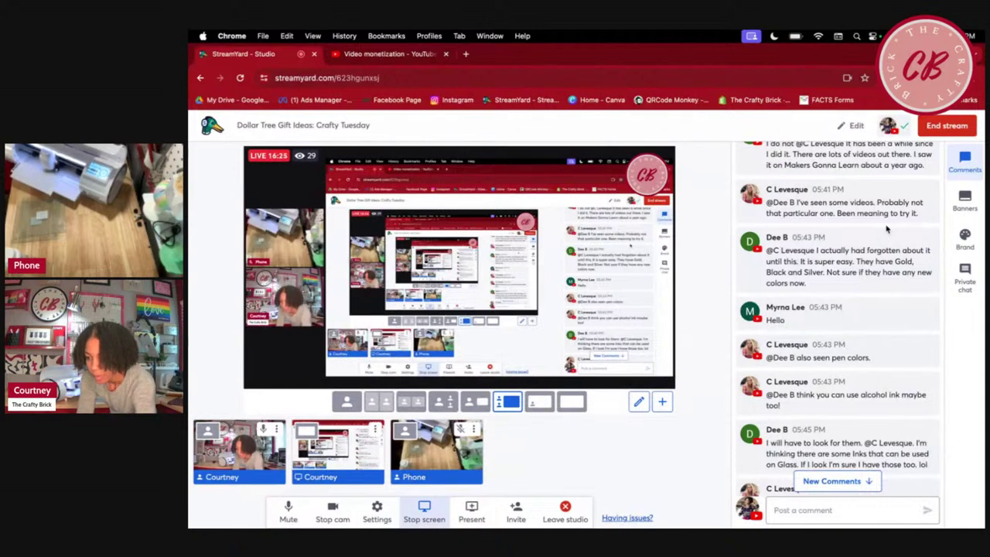
pyautogui.scroll(1, 887, 229)
pyautogui.scroll(-1, 887, 229)
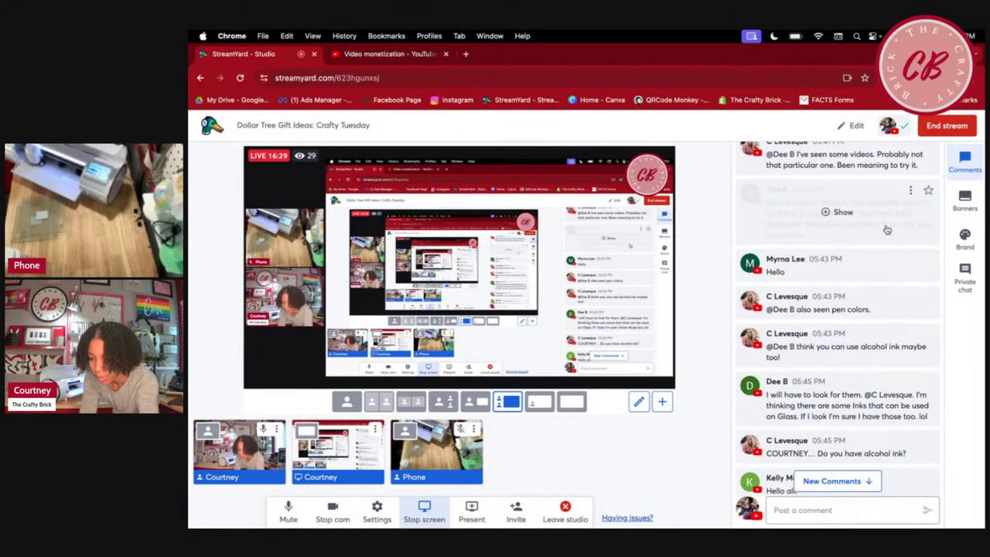
pyautogui.scroll(-2, 887, 229)
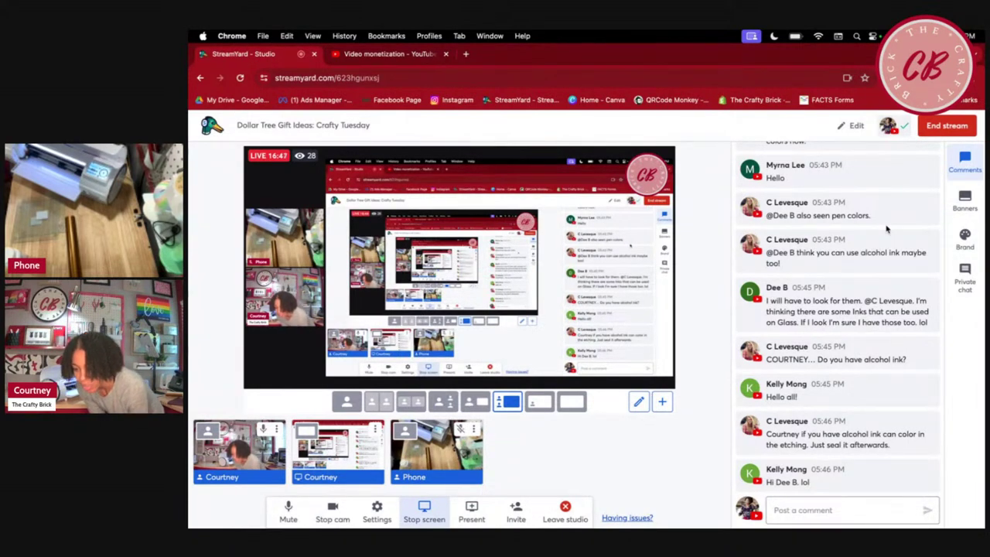
pyautogui.moveTo(871, 406)
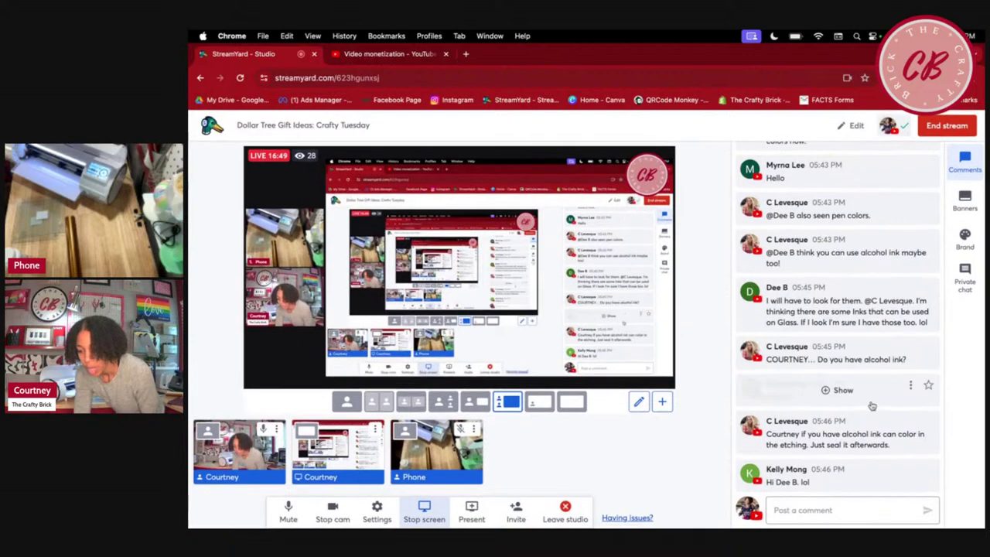